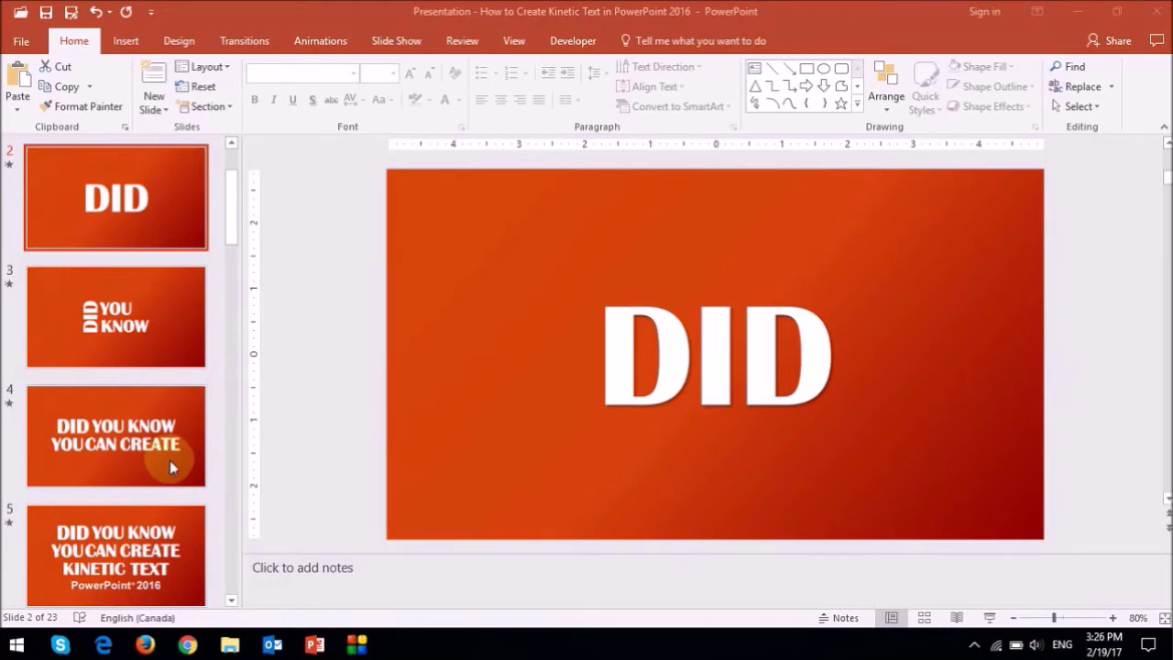
- Go to slide 1 and compare the editable TEXT text box with the picture version of the word beside it
{"action": "scroll", "coordinate": [170, 460], "scroll_direction": "up", "scroll_amount": 2}
{"action": "left_click", "coordinate": [127, 220]}
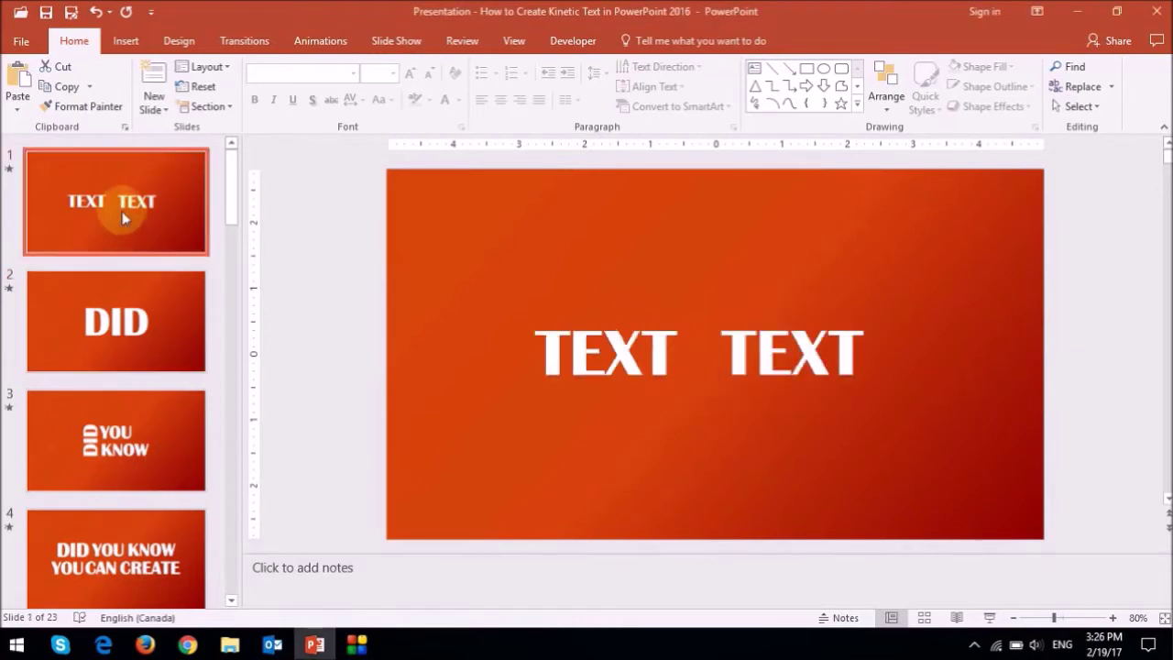
{"action": "left_click", "coordinate": [549, 447]}
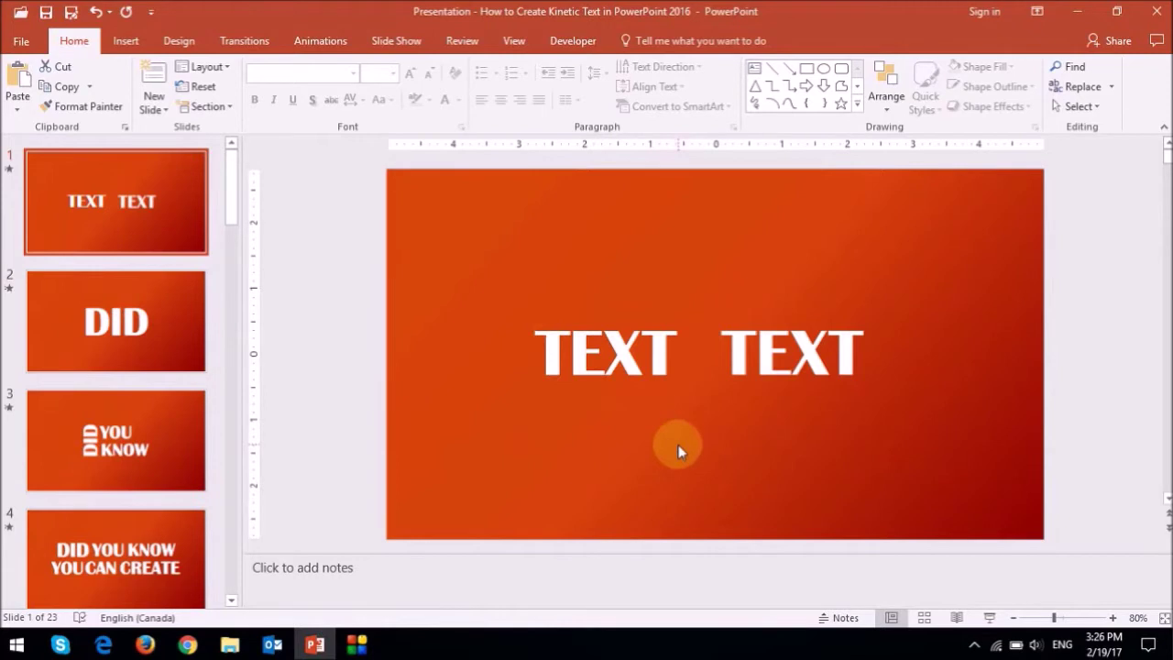
{"action": "left_click", "coordinate": [625, 355]}
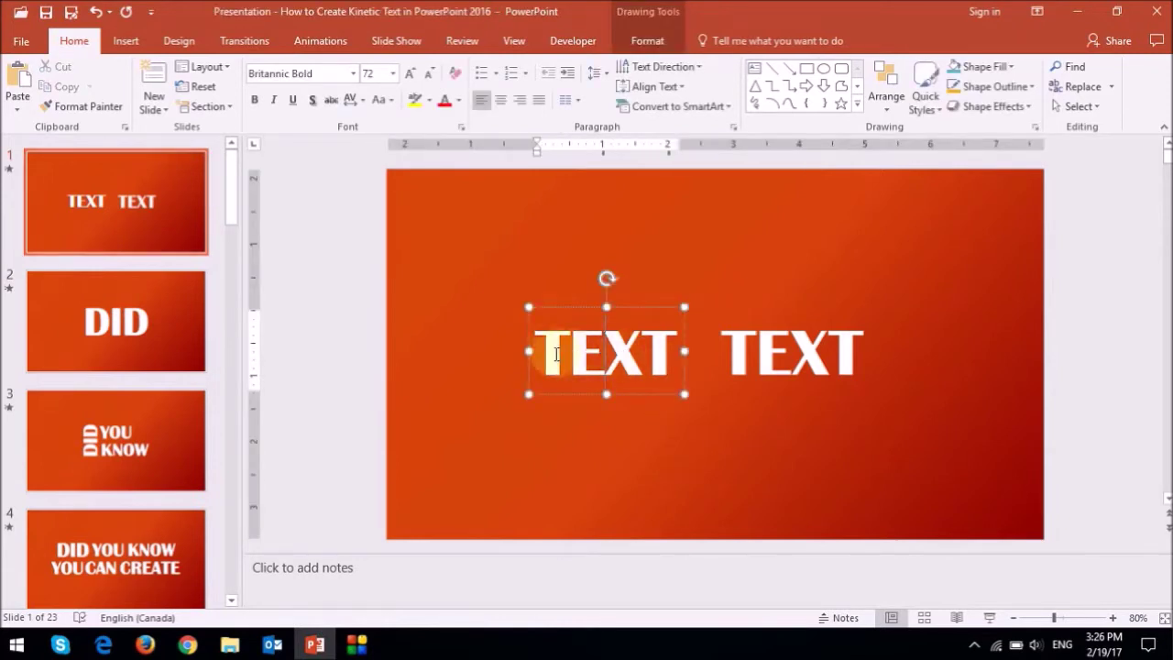
{"action": "left_click_drag", "start_coordinate": [536, 353], "coordinate": [678, 455]}
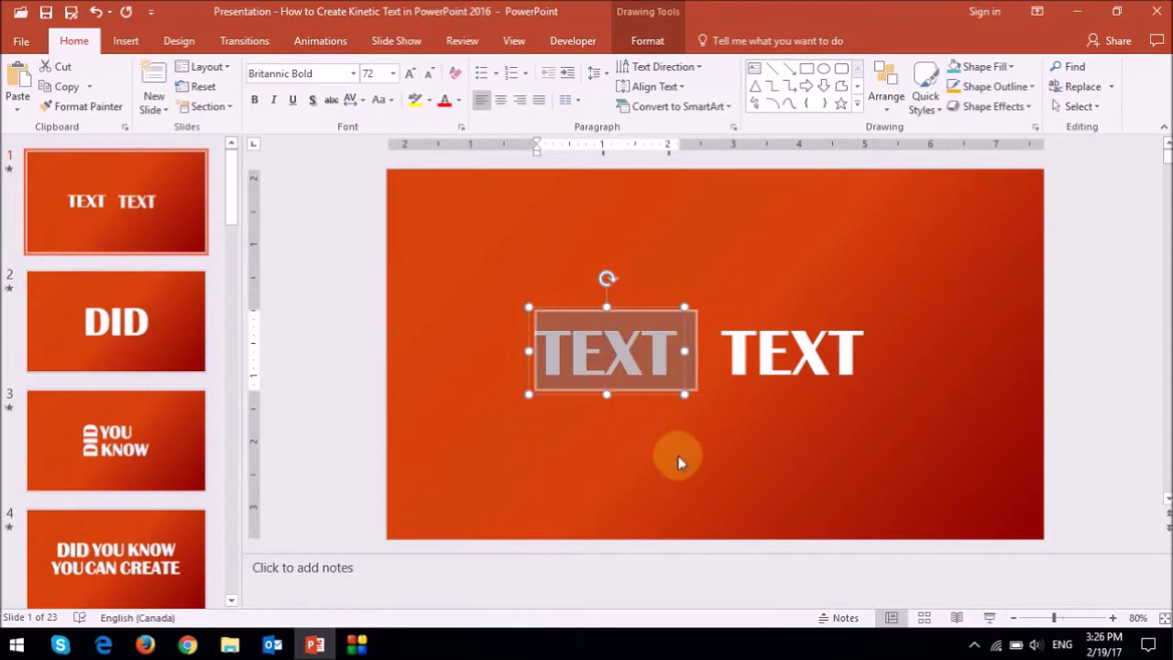
{"action": "left_click", "coordinate": [742, 358]}
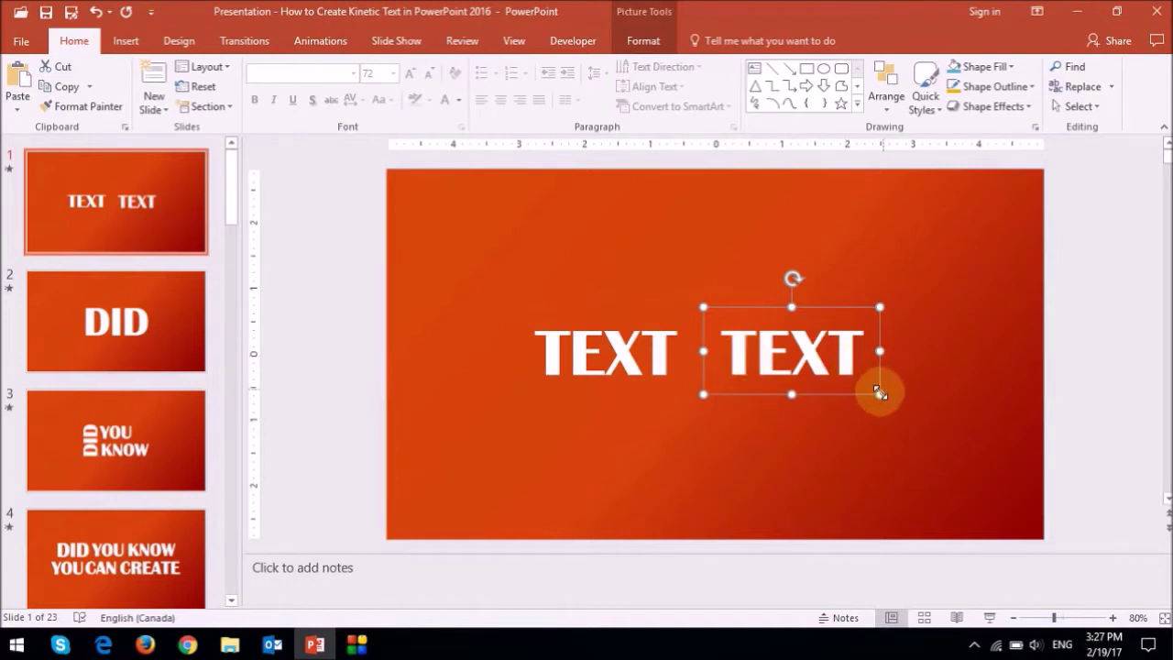
{"action": "mouse_move", "coordinate": [880, 394]}
{"action": "left_mouse_down"}
{"action": "mouse_move", "coordinate": [949, 447]}
{"action": "mouse_move", "coordinate": [837, 372]}
{"action": "mouse_move", "coordinate": [950, 461]}
{"action": "mouse_move", "coordinate": [855, 393]}
{"action": "mouse_move", "coordinate": [877, 396]}
{"action": "left_mouse_up"}
- Widen the editable TEXT text box on slide 1 slightly toward the picture beside it
{"action": "left_click", "coordinate": [680, 385]}
{"action": "mouse_move", "coordinate": [685, 392]}
{"action": "left_mouse_down"}
{"action": "mouse_move", "coordinate": [772, 431]}
{"action": "mouse_move", "coordinate": [693, 400]}
{"action": "left_mouse_up"}
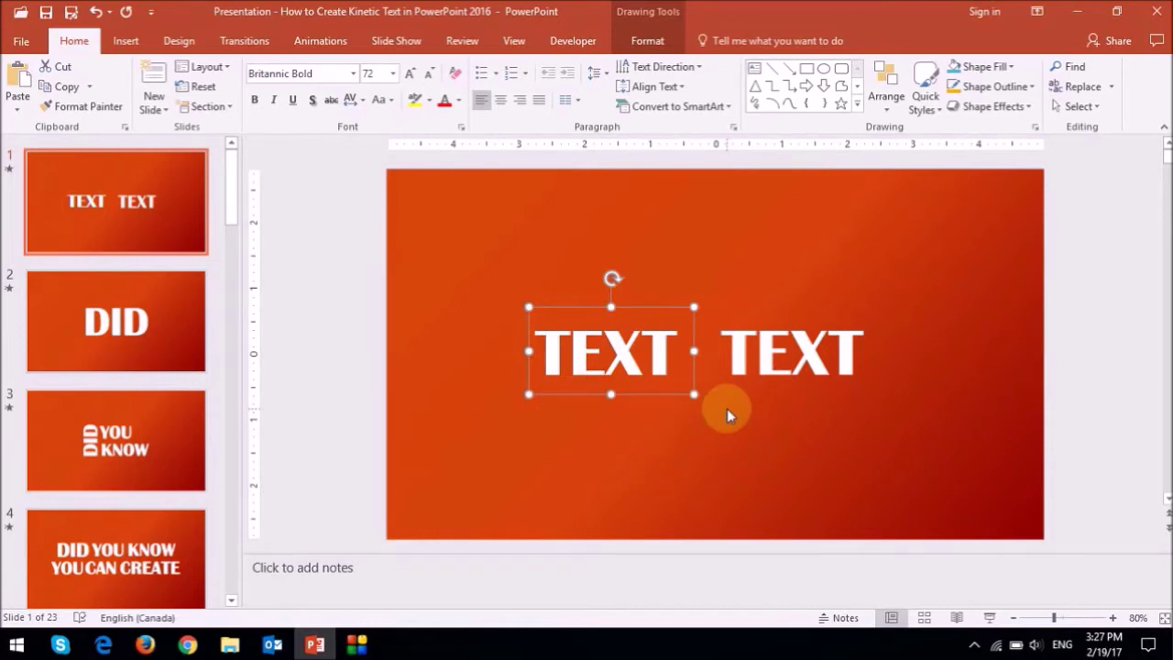
{"action": "left_click", "coordinate": [727, 407]}
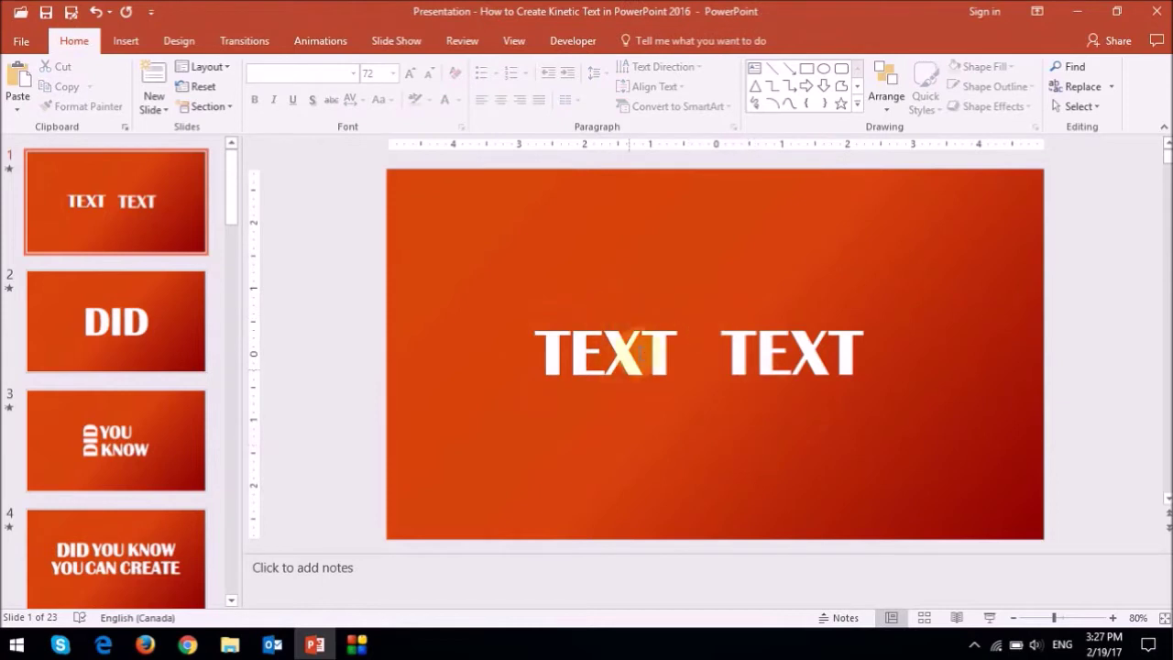
- Copy the whole editable TEXT text box on slide 1
{"action": "left_click", "coordinate": [610, 306]}
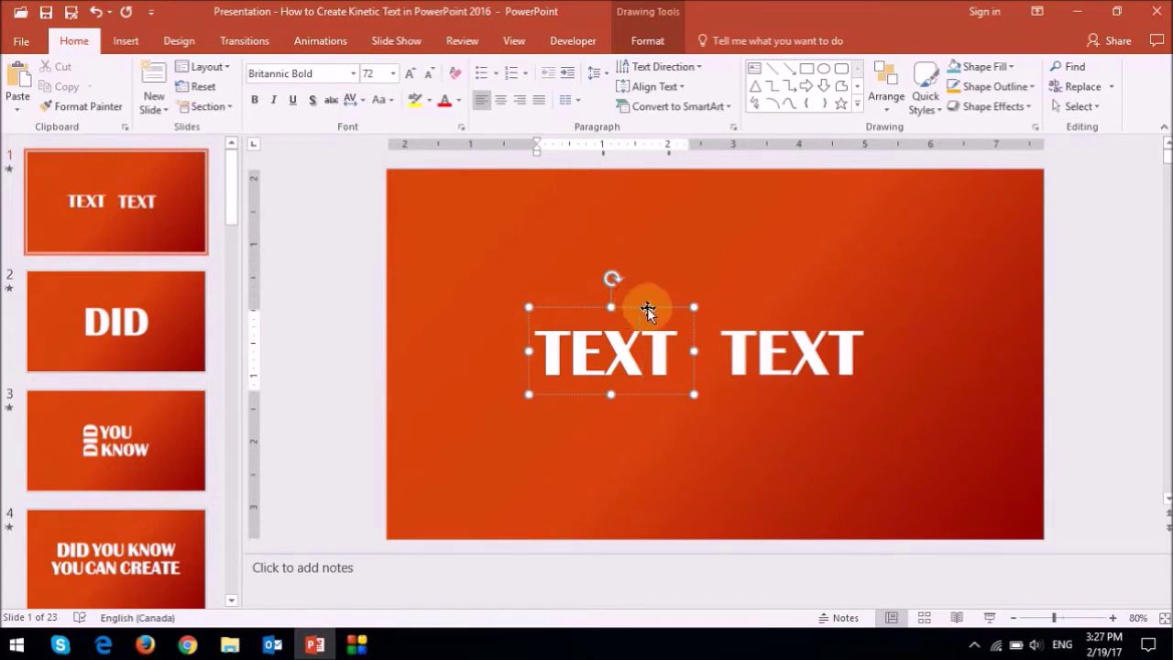
{"action": "left_click", "coordinate": [646, 307]}
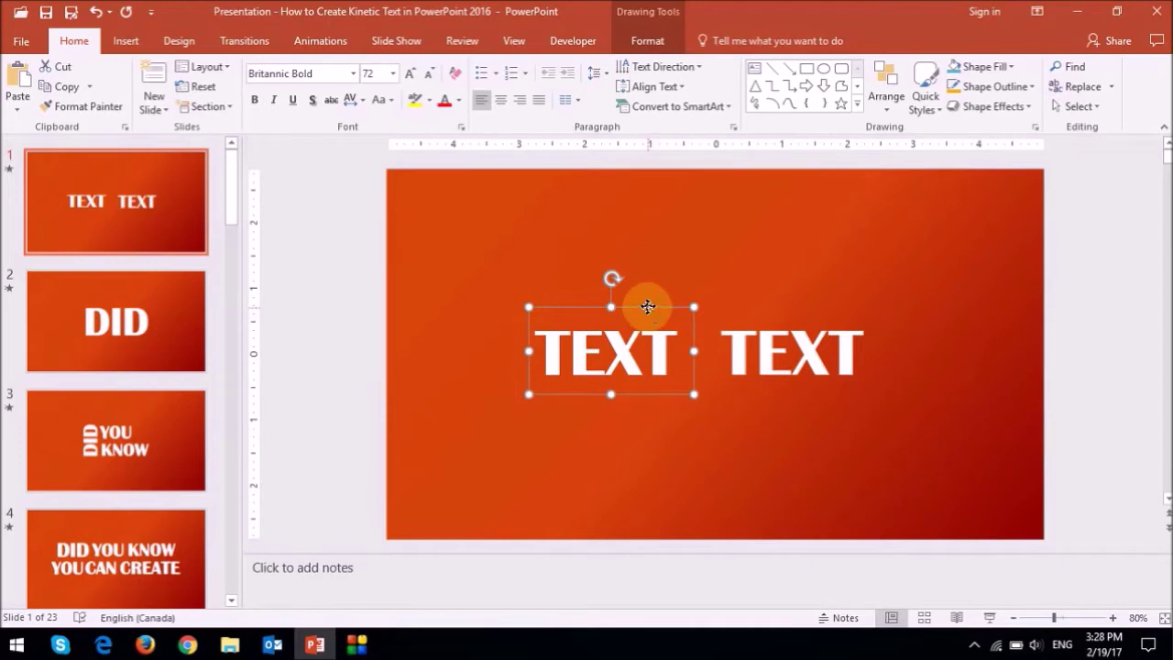
{"action": "right_click", "coordinate": [647, 306]}
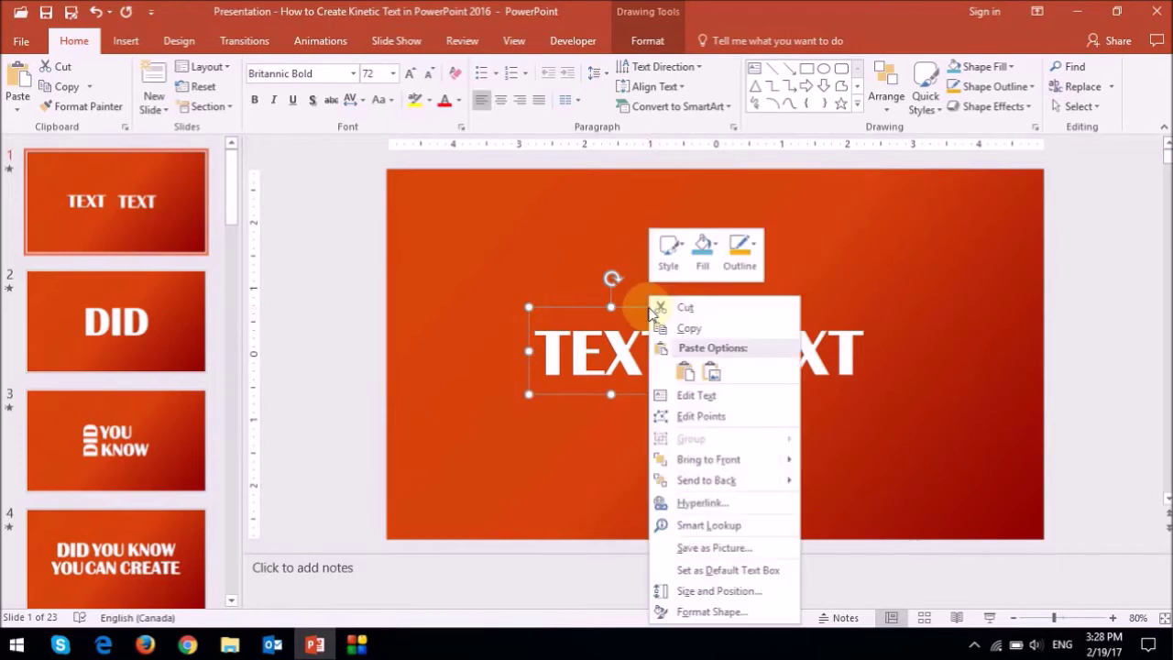
{"action": "left_click", "coordinate": [711, 330]}
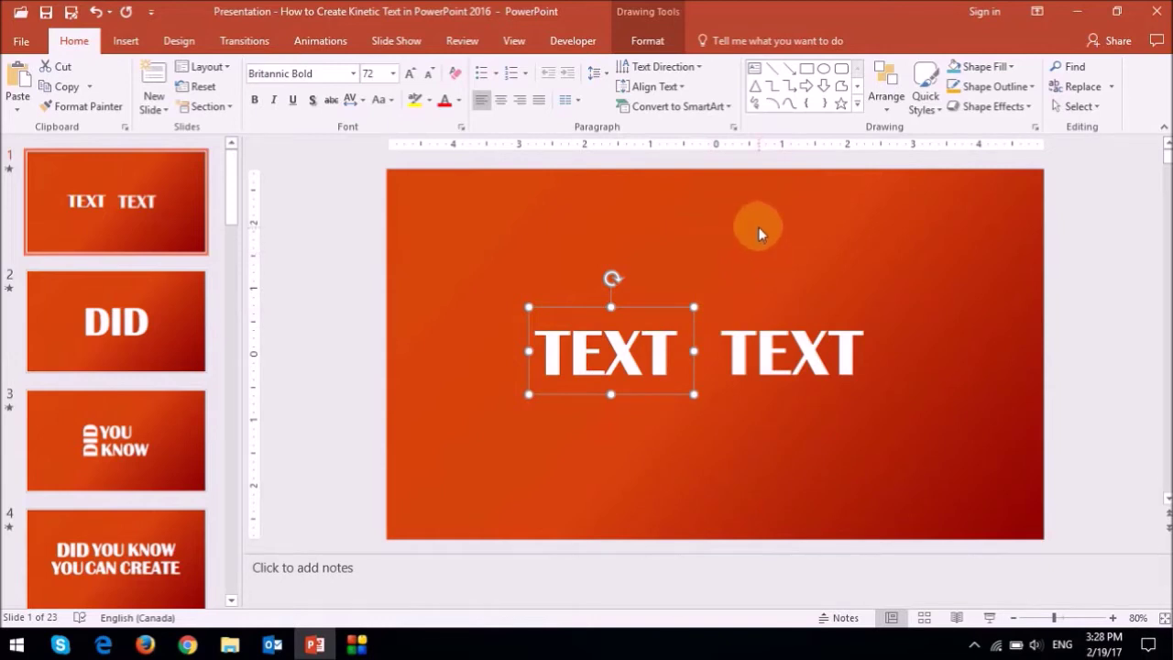
- Paste the copied text box onto slide 1 as a picture and place it above the original TEXT text box
{"action": "right_click", "coordinate": [759, 232]}
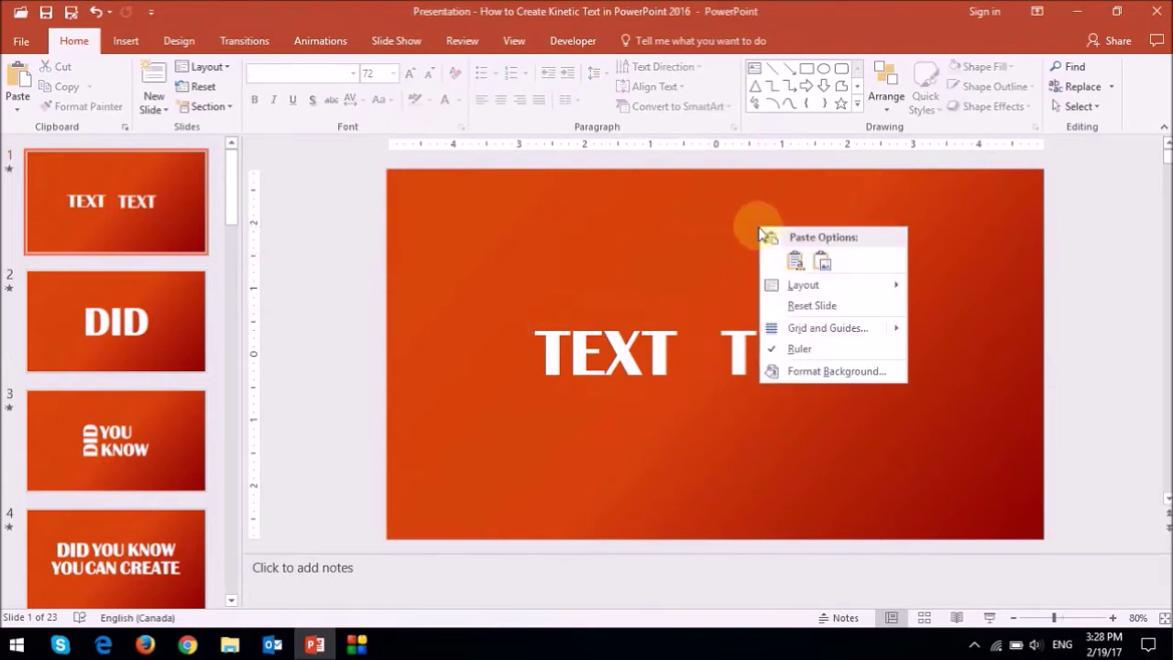
{"action": "left_click", "coordinate": [827, 263]}
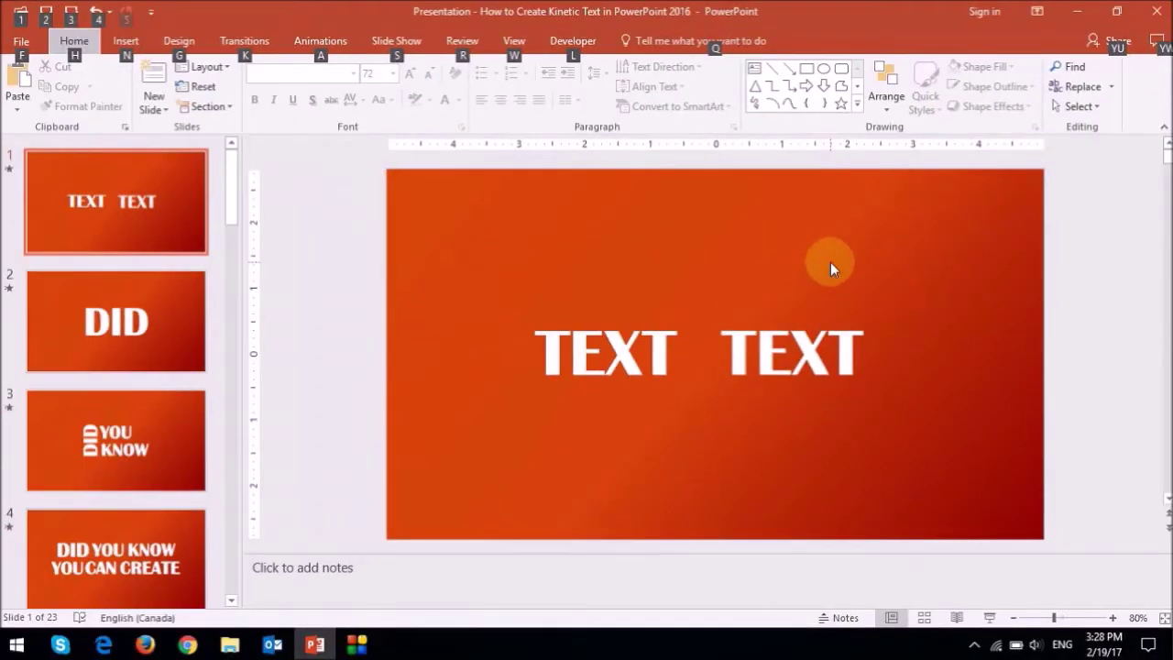
{"action": "key", "text": "Escape"}
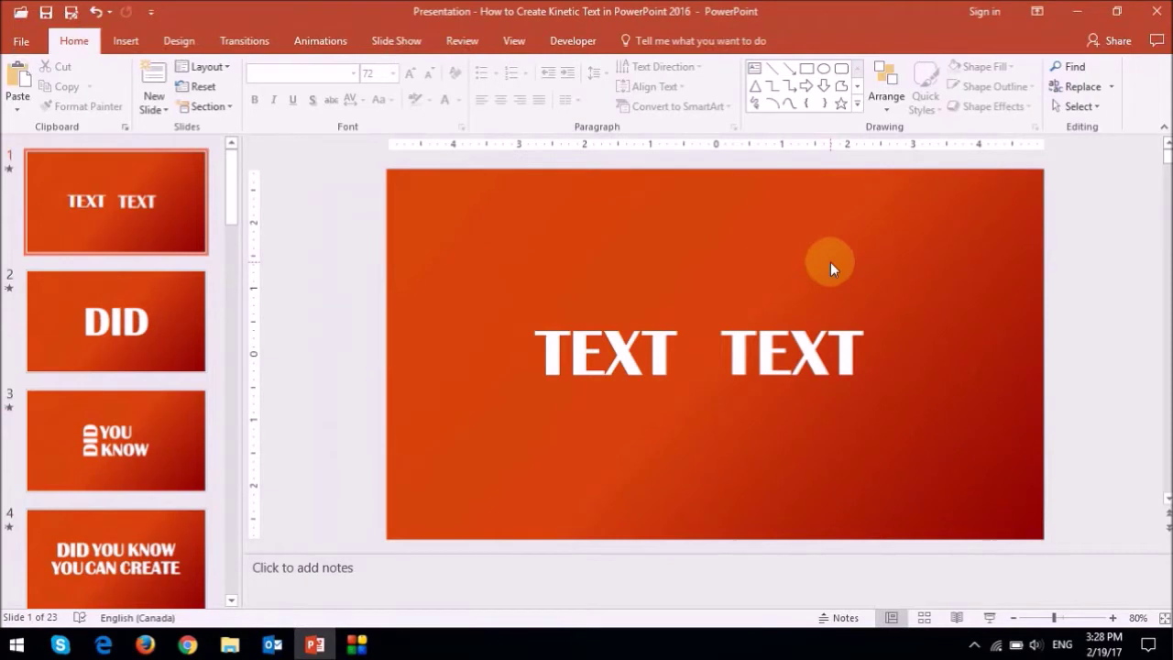
{"action": "right_click", "coordinate": [769, 247]}
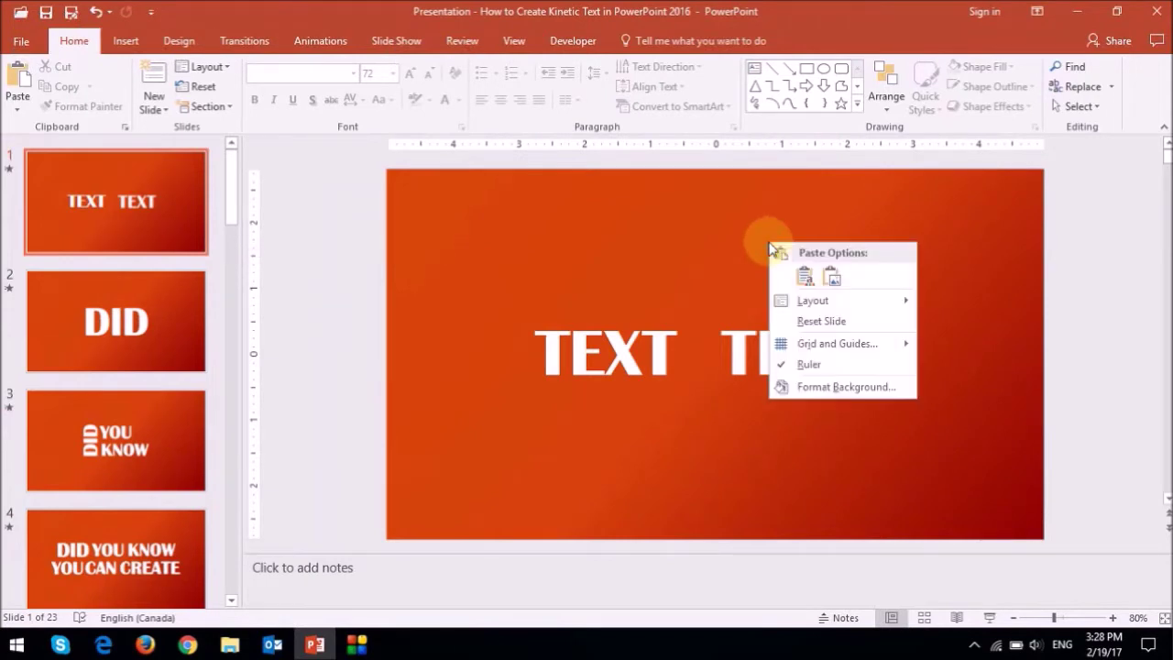
{"action": "left_click", "coordinate": [833, 282]}
{"action": "left_click_drag", "start_coordinate": [778, 306], "coordinate": [595, 224]}
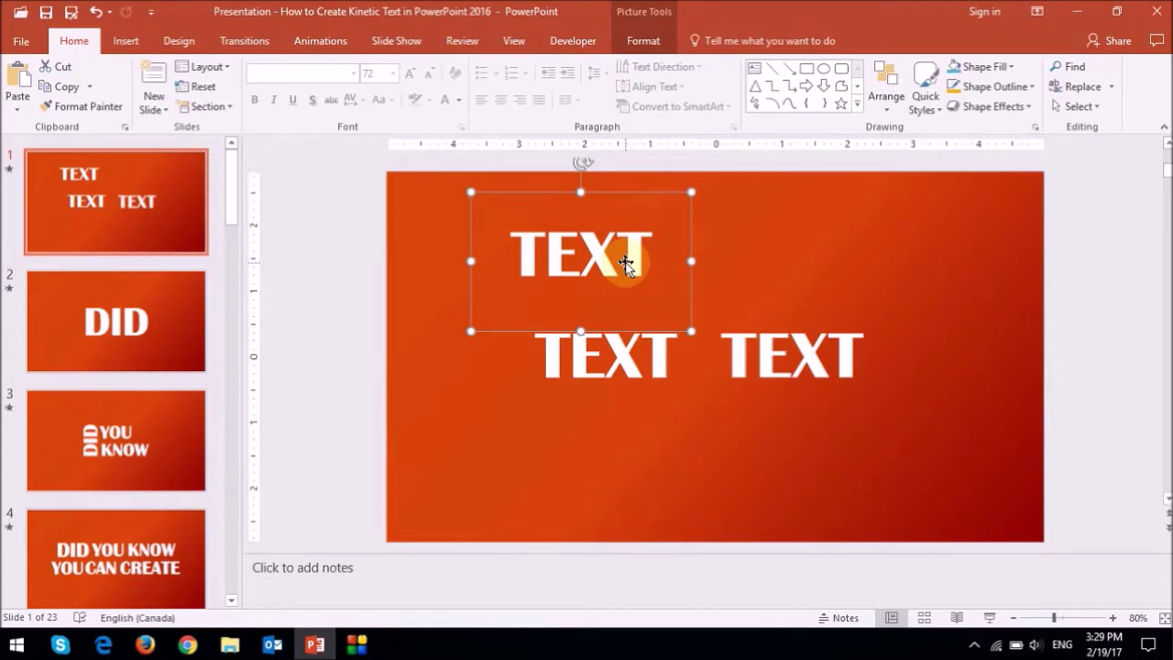
{"action": "mouse_move", "coordinate": [591, 256]}
{"action": "left_mouse_down"}
{"action": "mouse_move", "coordinate": [591, 273]}
{"action": "mouse_move", "coordinate": [587, 236]}
{"action": "mouse_move", "coordinate": [602, 249]}
{"action": "mouse_move", "coordinate": [596, 262]}
{"action": "mouse_move", "coordinate": [602, 235]}
{"action": "mouse_move", "coordinate": [602, 249]}
{"action": "left_mouse_up"}
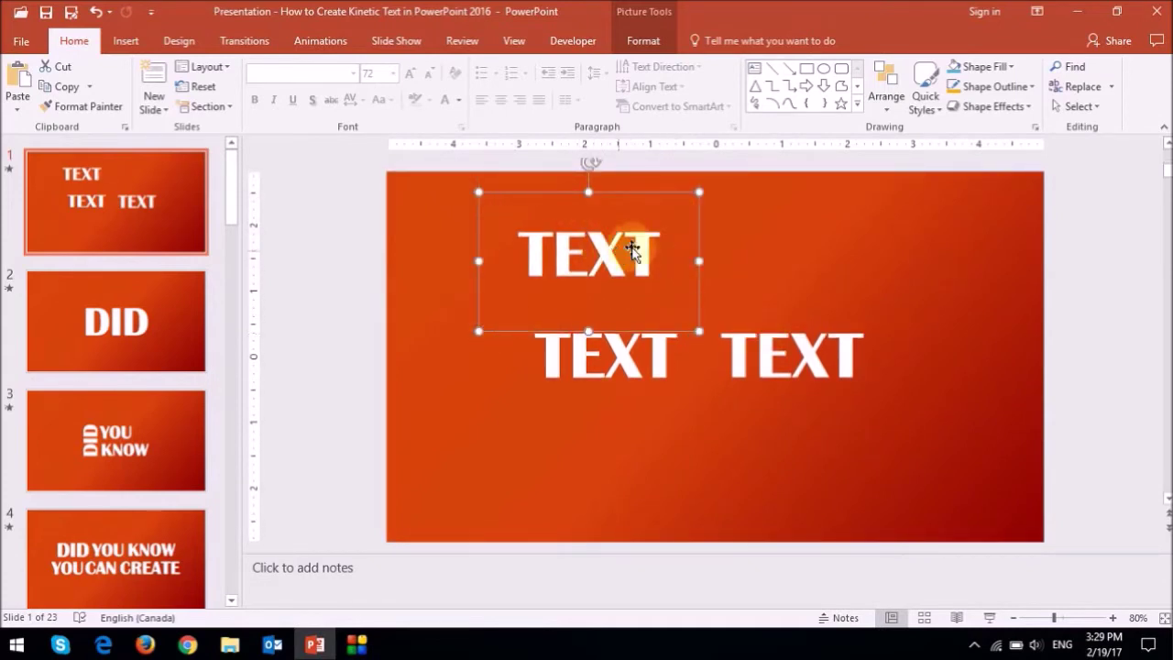
- Crop the pasted TEXT picture on all four sides close to the letters, to about 1.08" high and 2.33" wide
{"action": "left_click", "coordinate": [662, 46]}
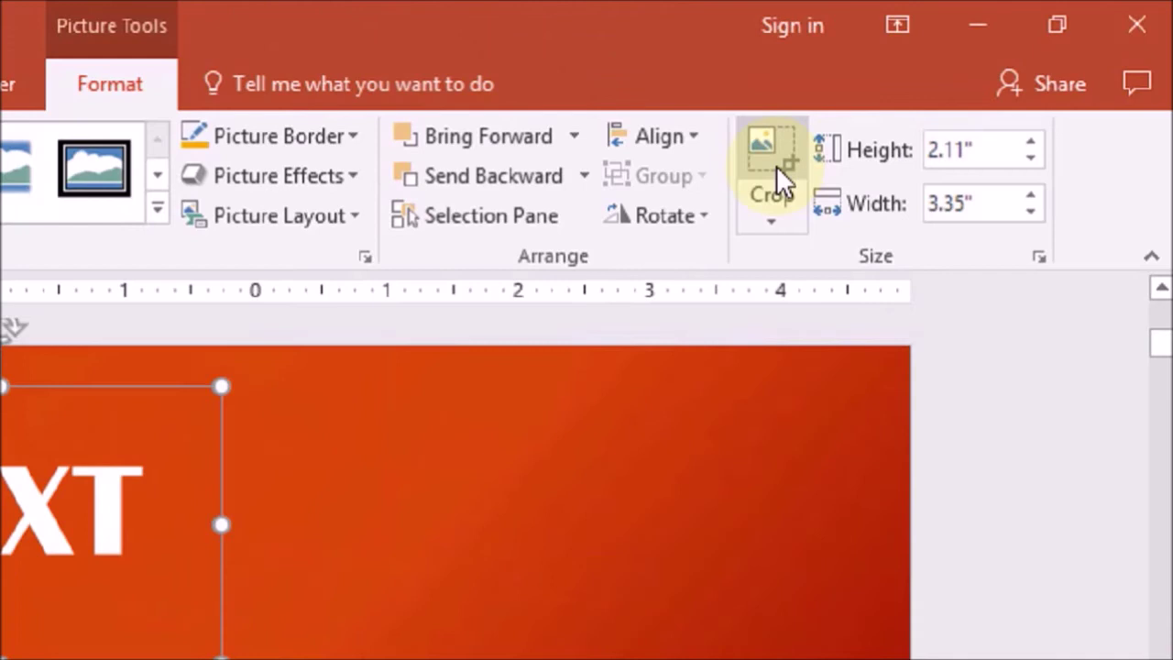
{"action": "key", "text": "alt"}
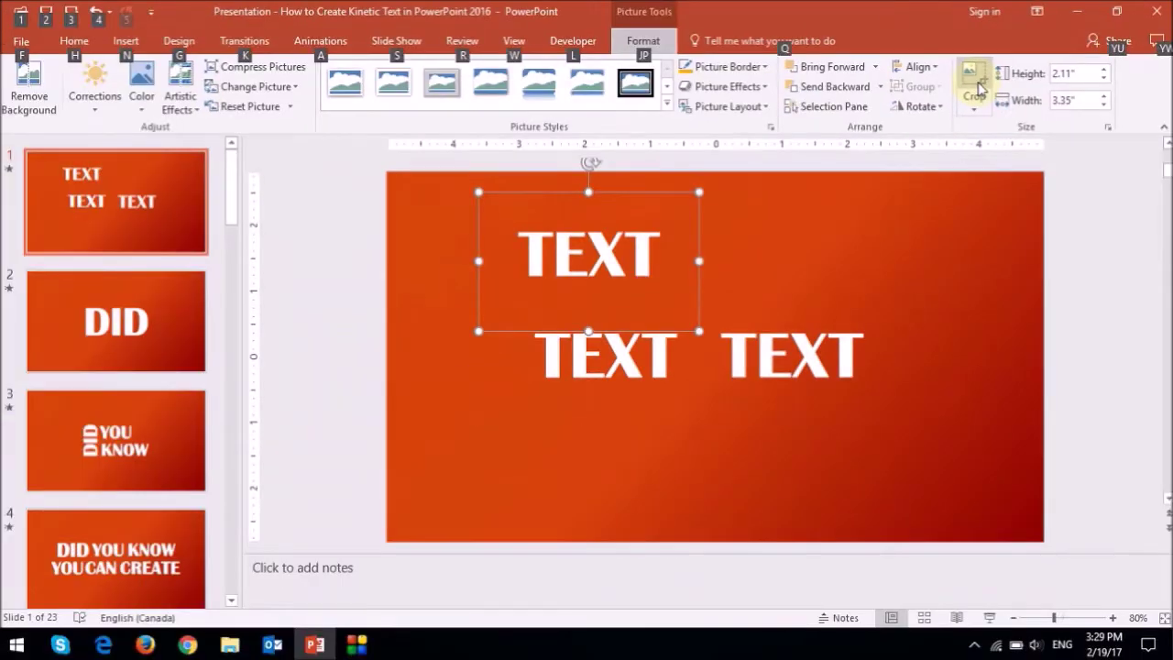
{"action": "left_click", "coordinate": [976, 87]}
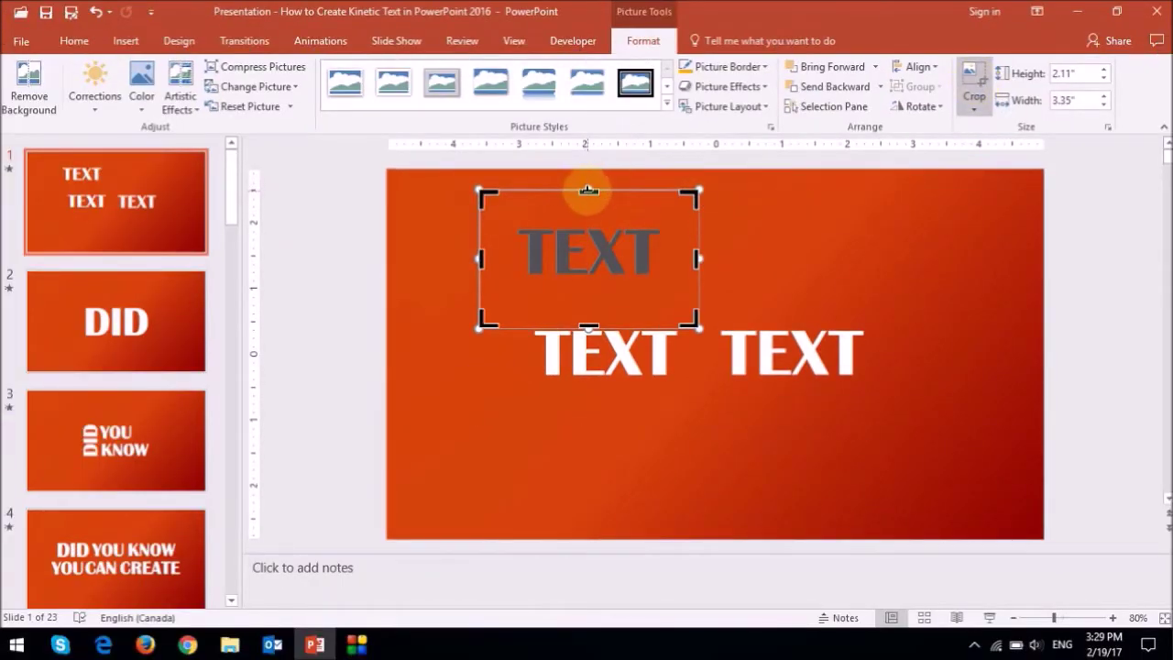
{"action": "left_click_drag", "start_coordinate": [586, 188], "coordinate": [587, 213]}
{"action": "left_click_drag", "start_coordinate": [588, 328], "coordinate": [588, 280]}
{"action": "left_click_drag", "start_coordinate": [479, 253], "coordinate": [513, 254]}
{"action": "mouse_move", "coordinate": [692, 245]}
{"action": "left_mouse_down"}
{"action": "mouse_move", "coordinate": [666, 242]}
{"action": "mouse_move", "coordinate": [720, 243]}
{"action": "mouse_move", "coordinate": [685, 240]}
{"action": "left_mouse_up"}
{"action": "left_click", "coordinate": [971, 79]}
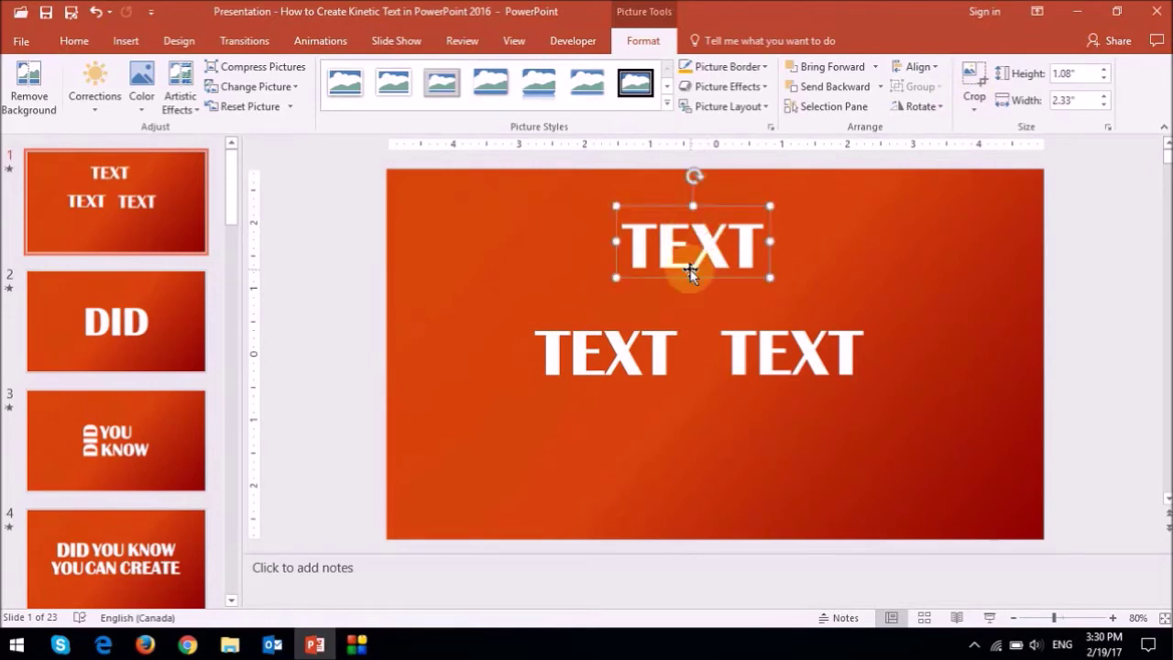
- Examine on slide 5 how each word of the phrase DID YOU KNOW YOU CAN CREATE KINETIC TEXT is built as an object
{"action": "left_click", "coordinate": [116, 560]}
{"action": "left_click", "coordinate": [137, 543]}
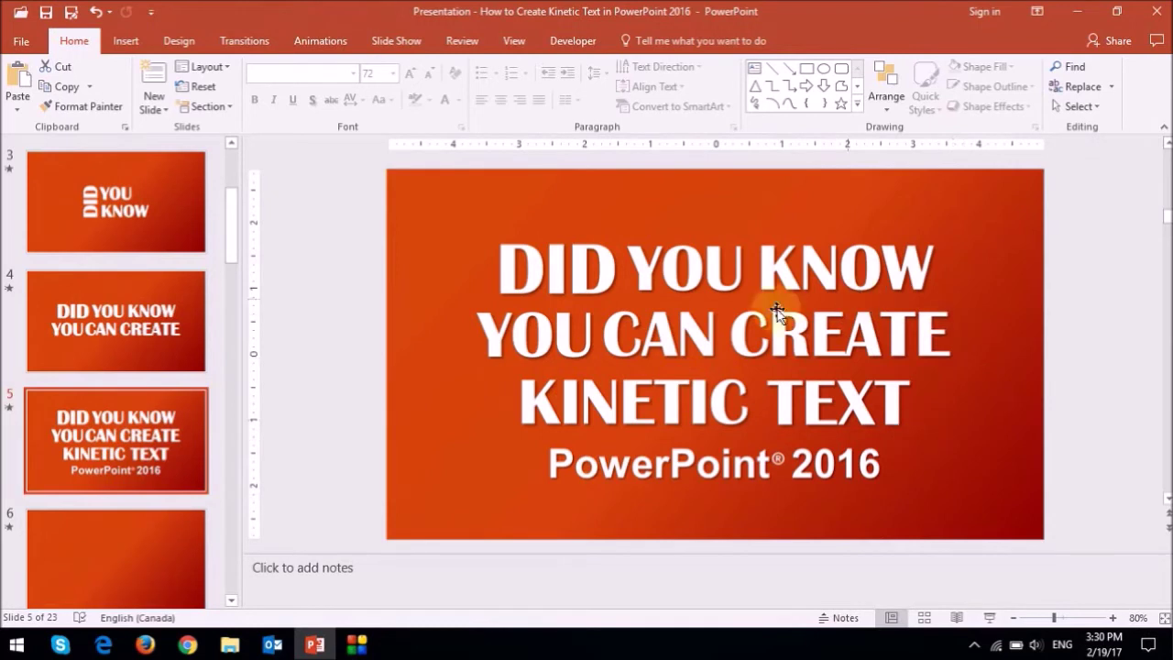
{"action": "left_click", "coordinate": [597, 277]}
{"action": "left_click", "coordinate": [676, 264]}
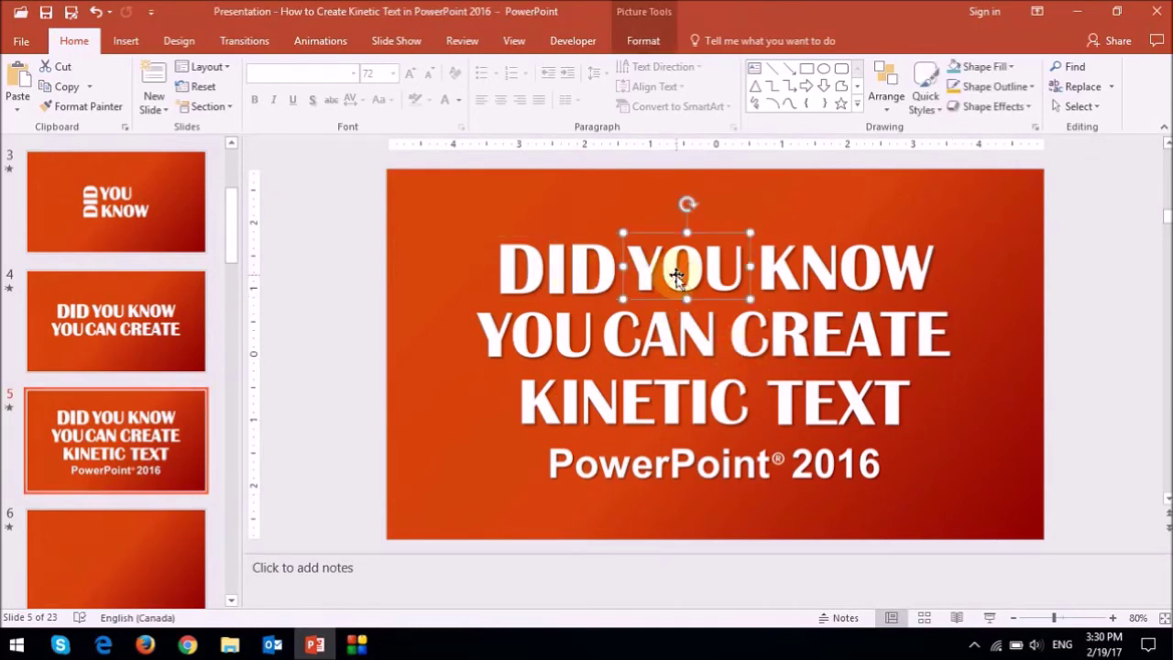
{"action": "left_click", "coordinate": [809, 264]}
{"action": "left_click", "coordinate": [581, 329]}
{"action": "left_click", "coordinate": [649, 335]}
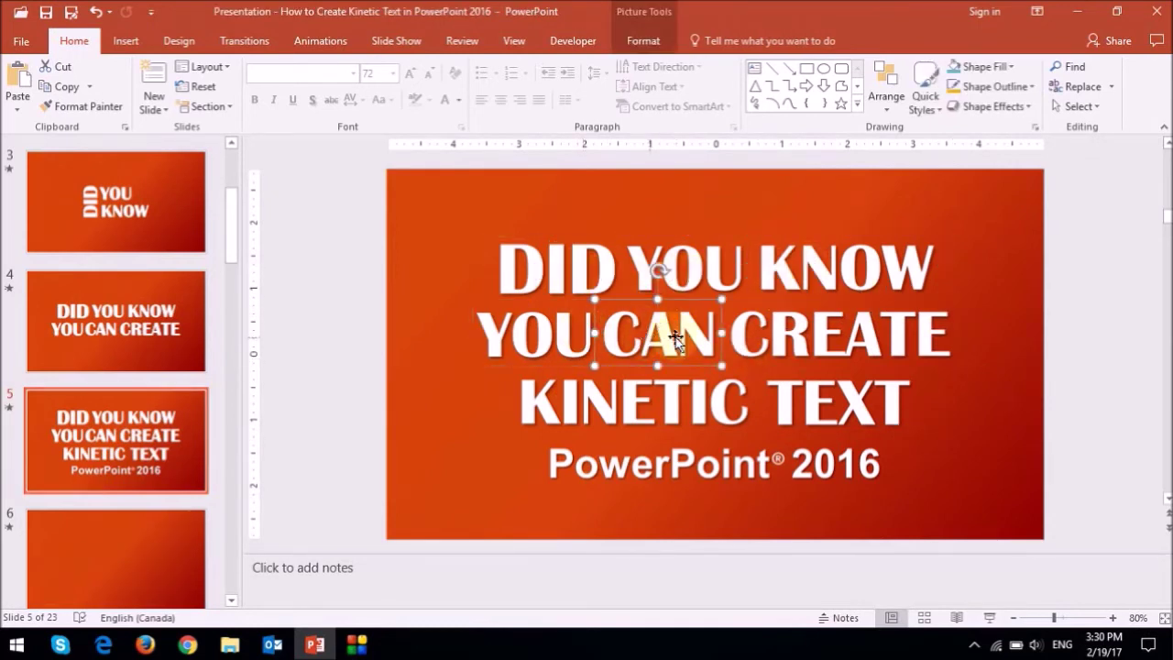
{"action": "left_click", "coordinate": [799, 340]}
{"action": "left_click", "coordinate": [626, 396]}
{"action": "left_click", "coordinate": [818, 406]}
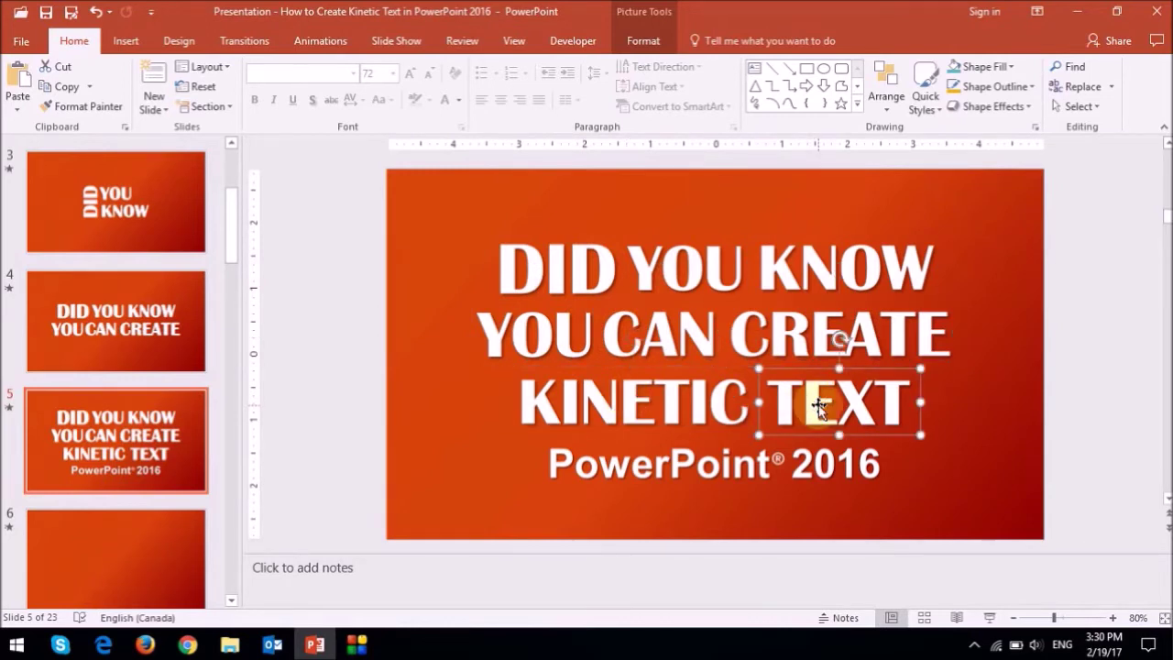
- Check the transition settings of slides 2 and 3, including the words placed outside slide 3
{"action": "left_click_drag", "start_coordinate": [235, 236], "coordinate": [229, 217]}
{"action": "left_click", "coordinate": [196, 223]}
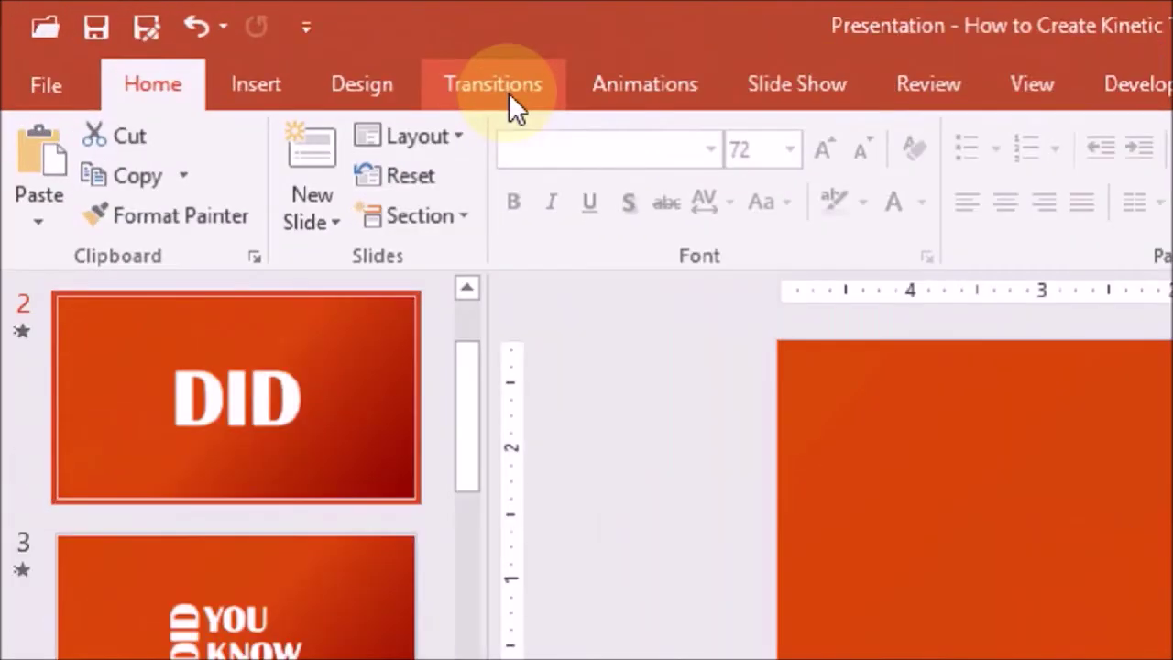
{"action": "left_click", "coordinate": [249, 44]}
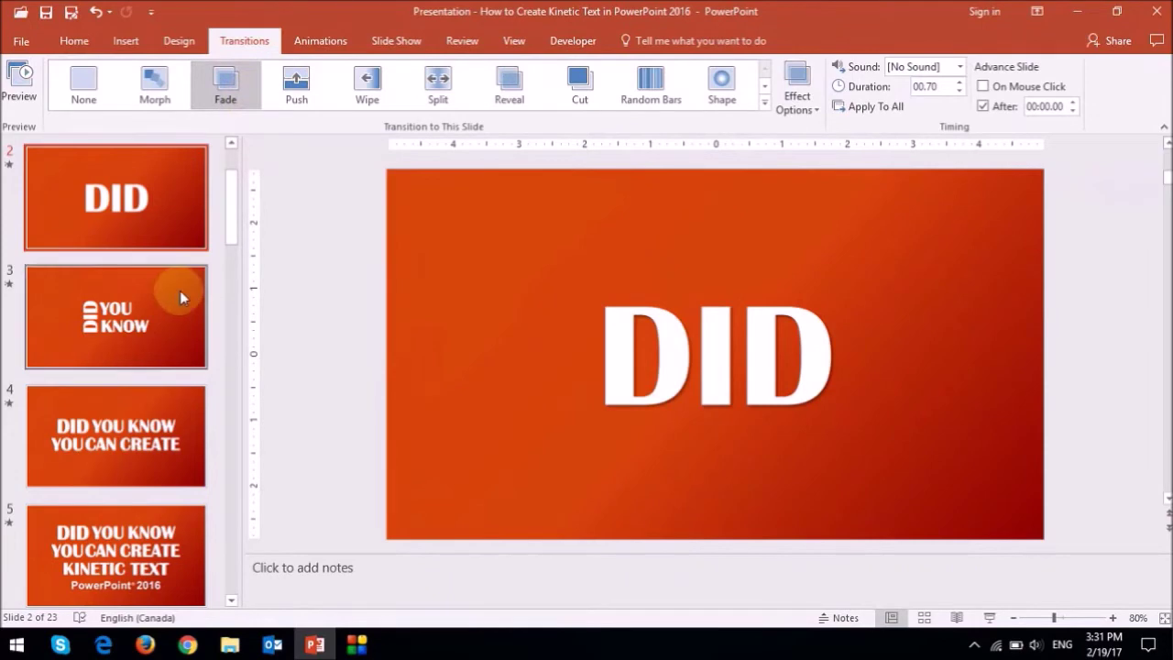
{"action": "left_click", "coordinate": [160, 289]}
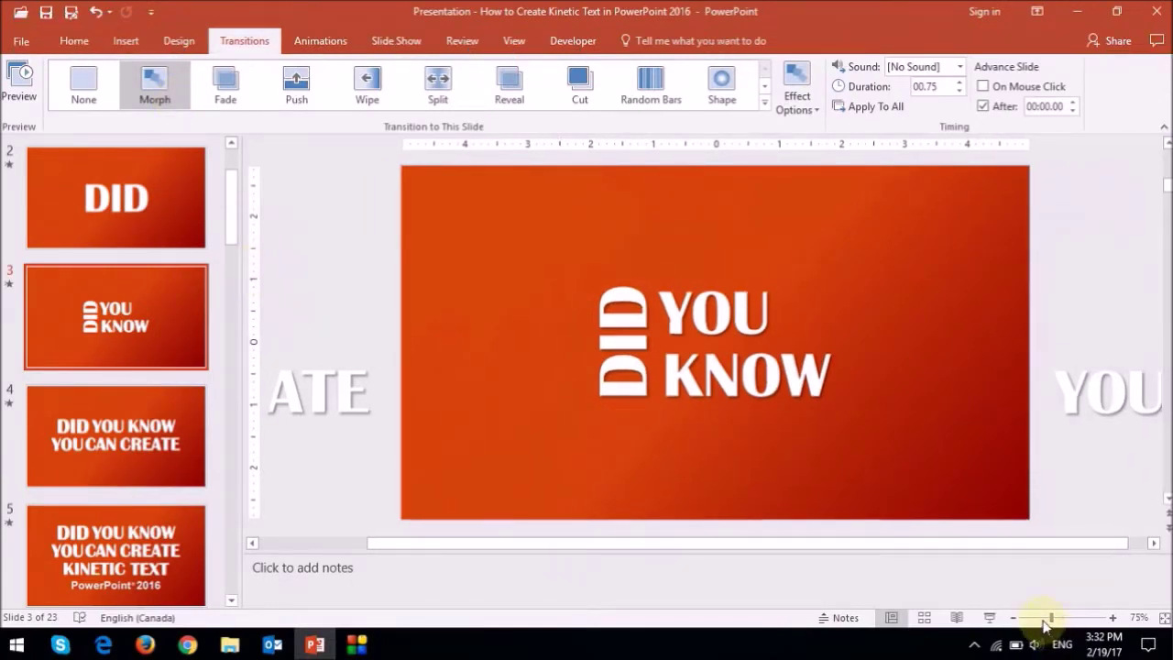
{"action": "left_click_drag", "start_coordinate": [1051, 617], "coordinate": [1041, 621]}
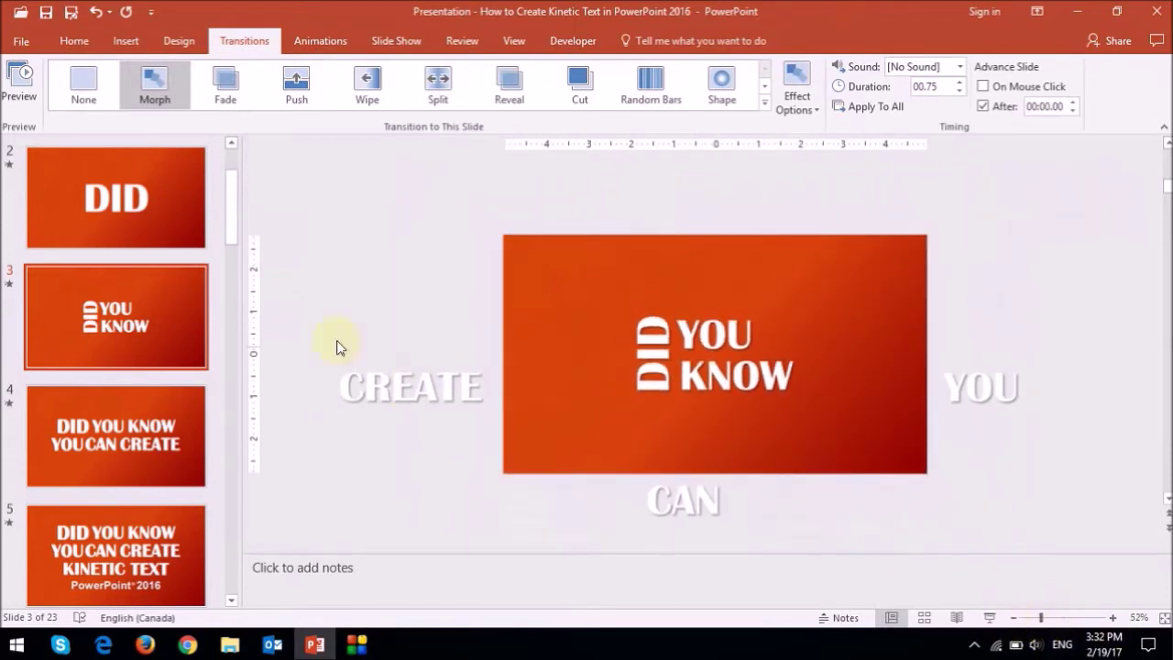
- Examine slide 2's DID picture and the YOU and KNOW pictures placed above and below the slide area
{"action": "left_click", "coordinate": [127, 222]}
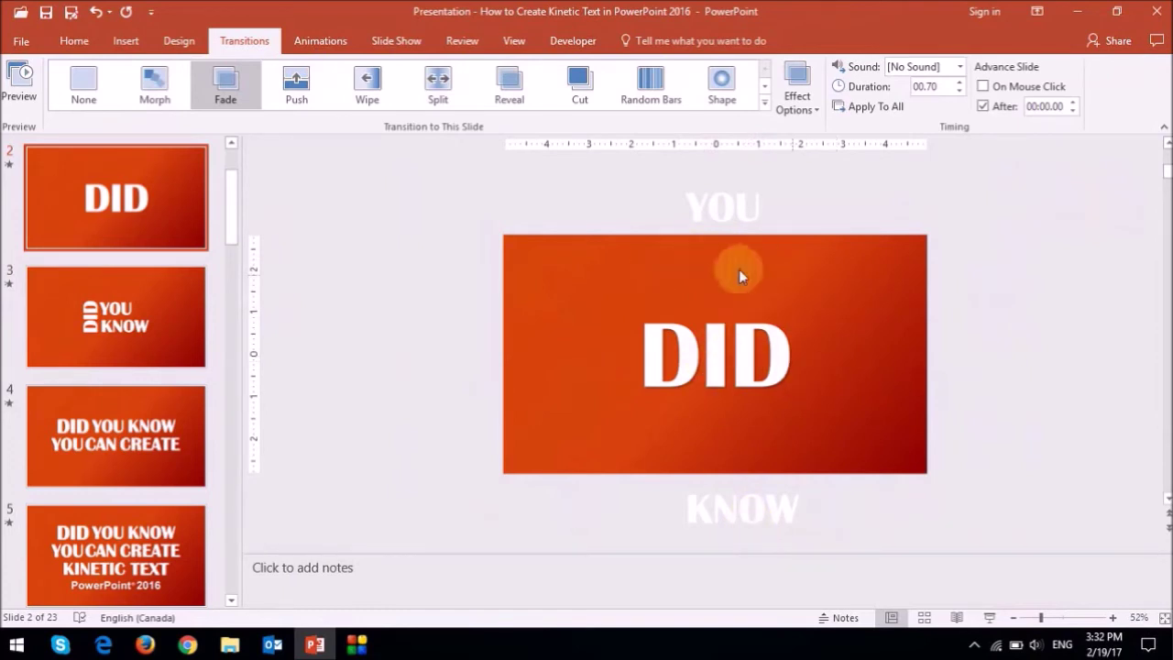
{"action": "left_click", "coordinate": [712, 361]}
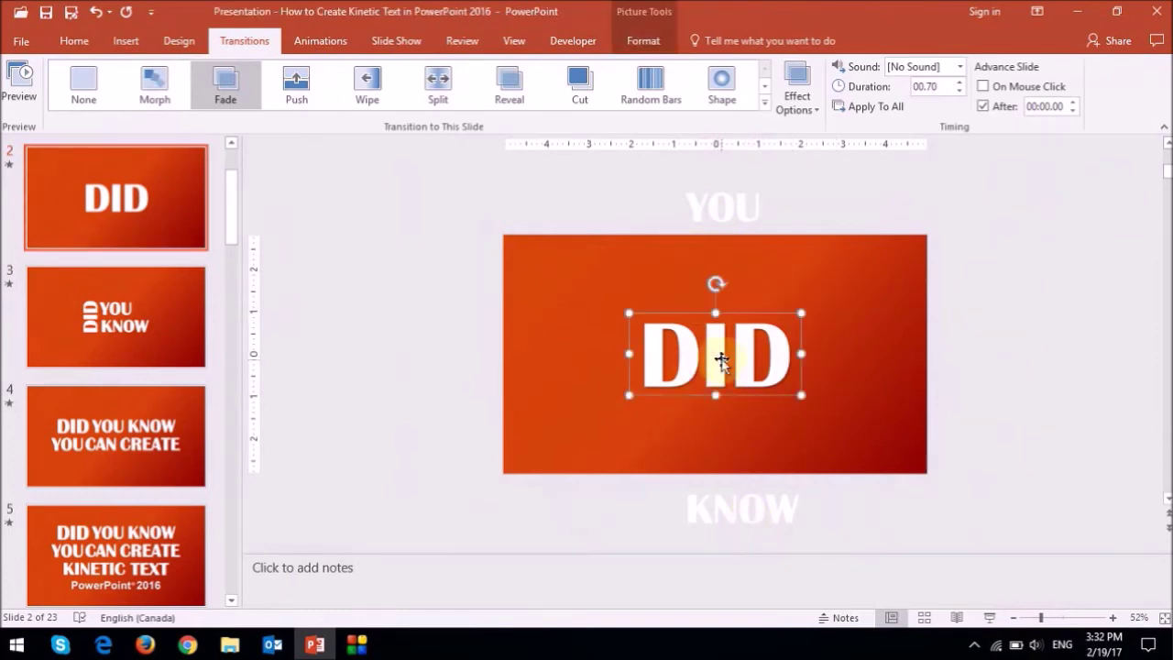
{"action": "left_click", "coordinate": [738, 211]}
{"action": "left_click", "coordinate": [738, 518]}
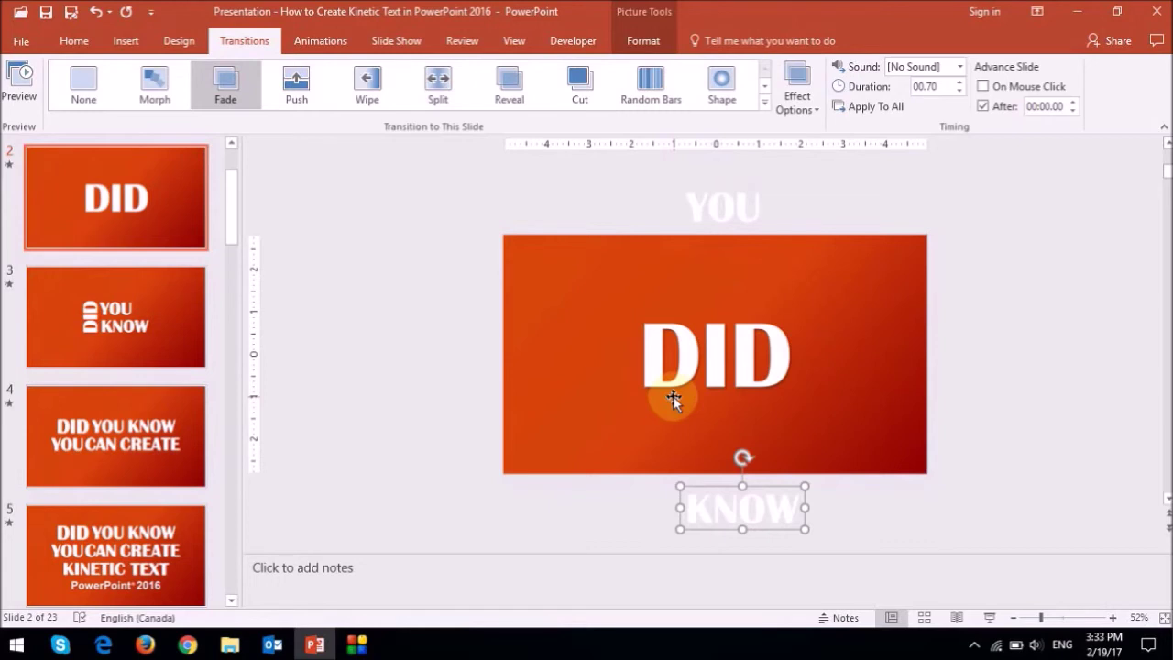
- Duplicate slide 2, which holds the large DID picture
{"action": "right_click", "coordinate": [98, 196]}
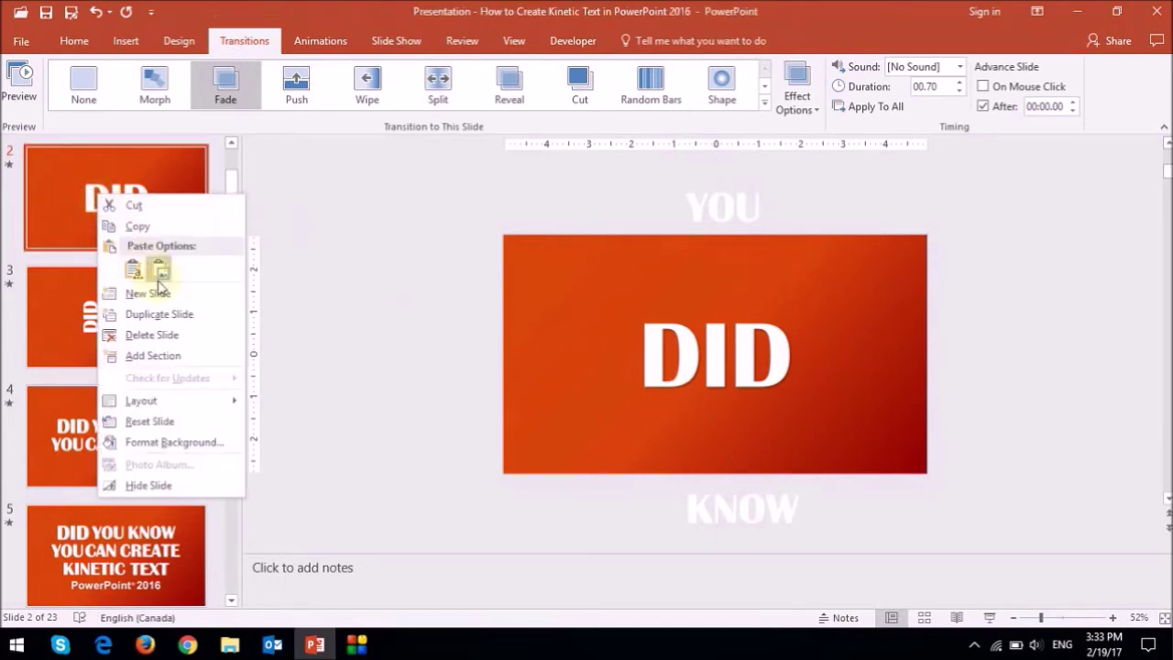
{"action": "left_click", "coordinate": [175, 313]}
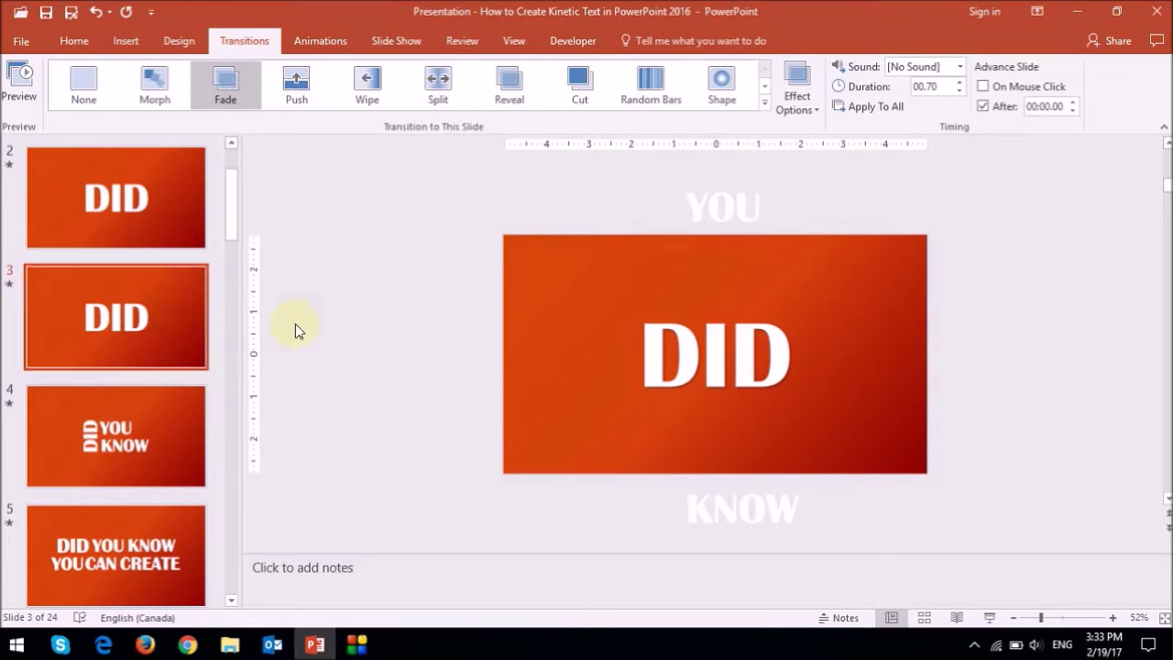
- On slide 3, shrink the DID picture, rotate it to read vertically upward and place it left of the slide's centre
{"action": "left_click", "coordinate": [765, 335]}
{"action": "left_click_drag", "start_coordinate": [790, 401], "coordinate": [740, 366]}
{"action": "left_click_drag", "start_coordinate": [700, 299], "coordinate": [620, 333]}
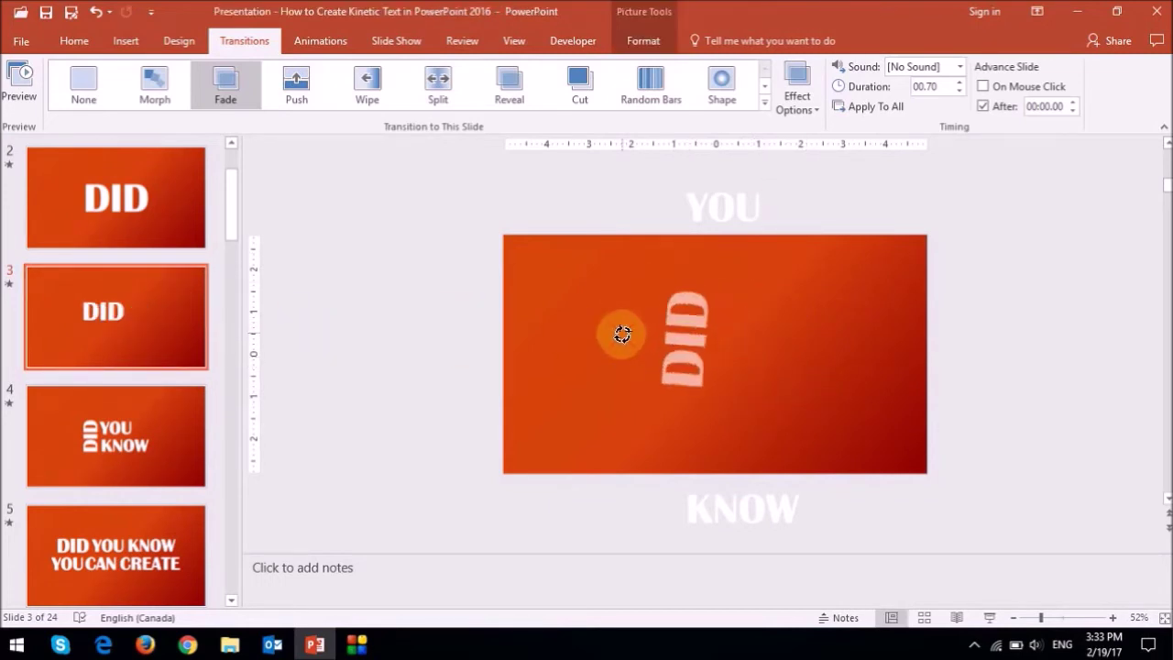
{"action": "left_click_drag", "start_coordinate": [696, 337], "coordinate": [647, 335]}
- Bring the YOU and KNOW pictures onto slide 3 and align them in two stacked lines beside the vertical DID
{"action": "left_click_drag", "start_coordinate": [723, 207], "coordinate": [710, 316]}
{"action": "left_click_drag", "start_coordinate": [798, 493], "coordinate": [752, 375]}
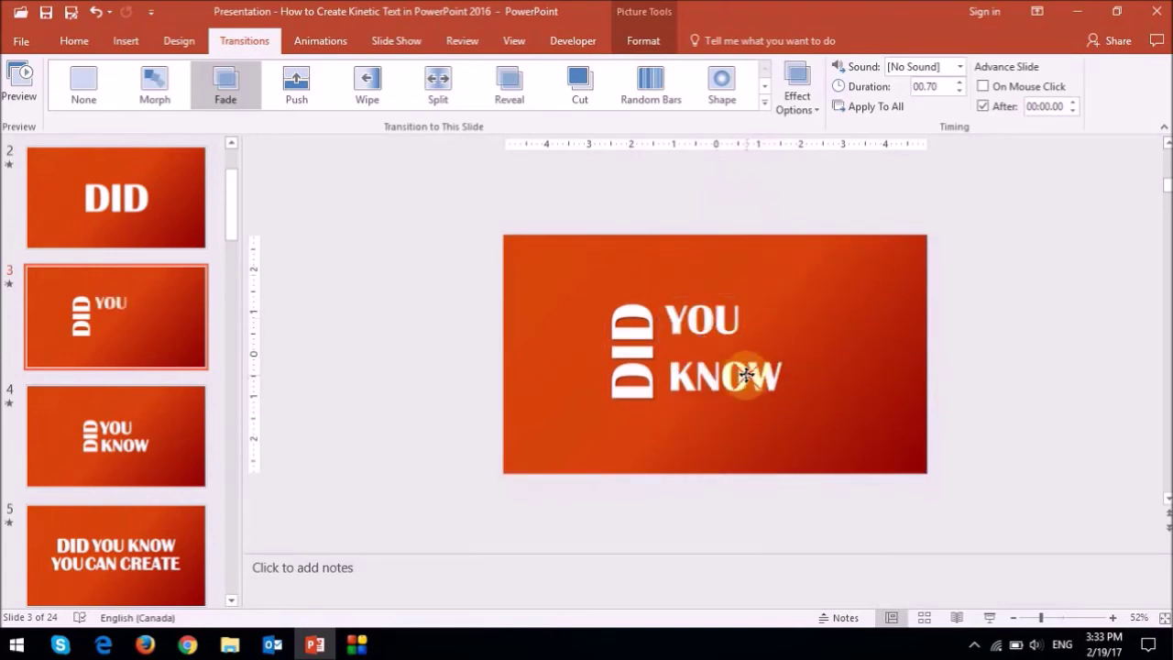
{"action": "left_click", "coordinate": [697, 322]}
{"action": "left_click", "coordinate": [652, 401]}
{"action": "left_click_drag", "start_coordinate": [658, 407], "coordinate": [654, 375]}
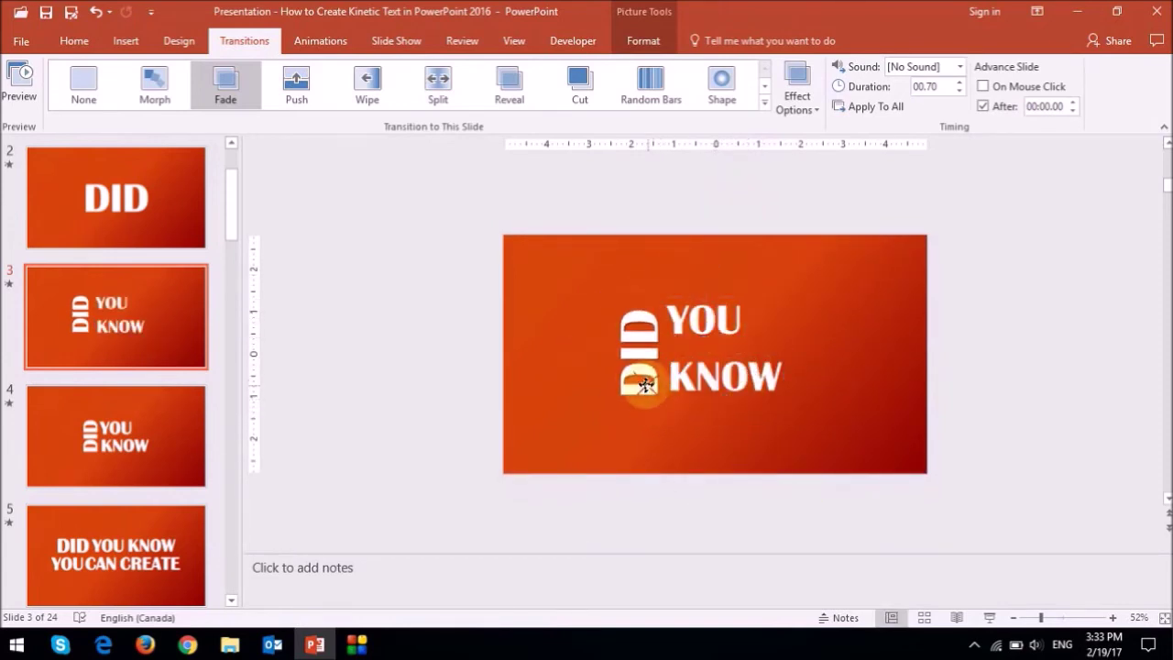
{"action": "left_click", "coordinate": [714, 374]}
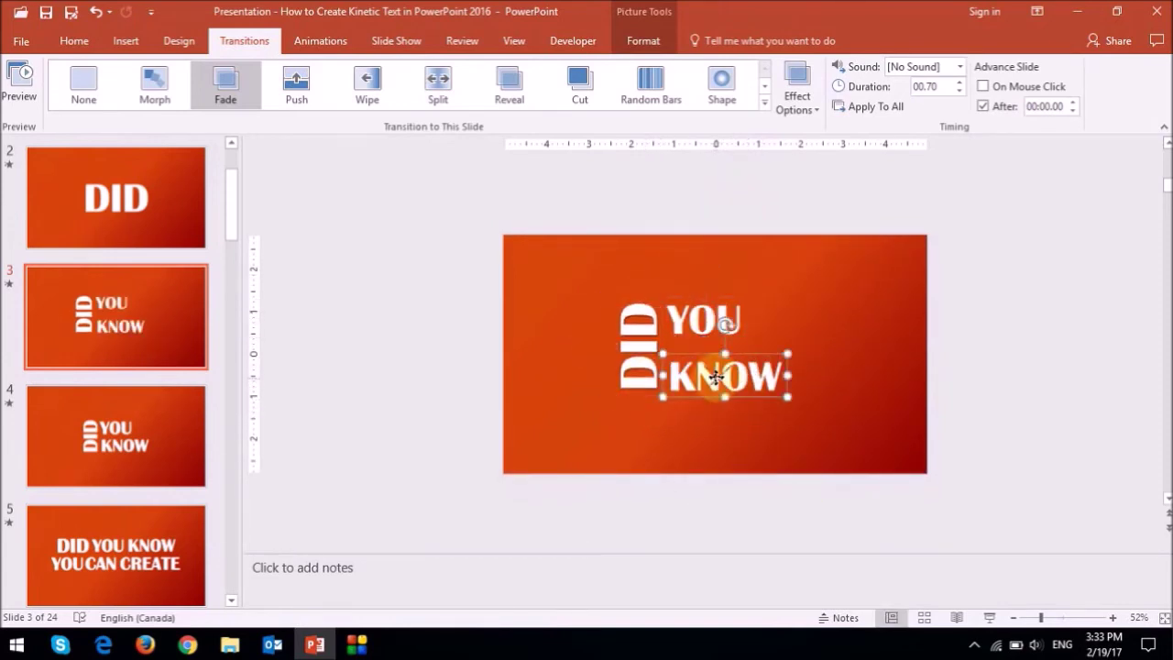
{"action": "left_click", "coordinate": [738, 454]}
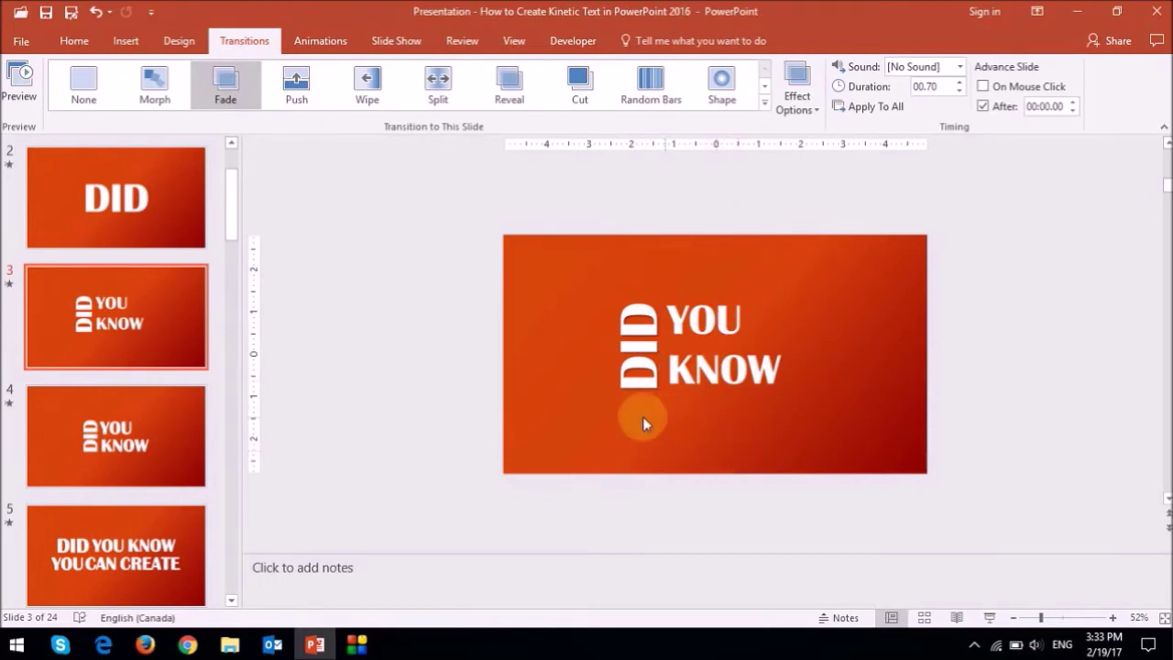
- Apply the Morph transition to slide 3 and play the show from slide 2
{"action": "left_click", "coordinate": [82, 309]}
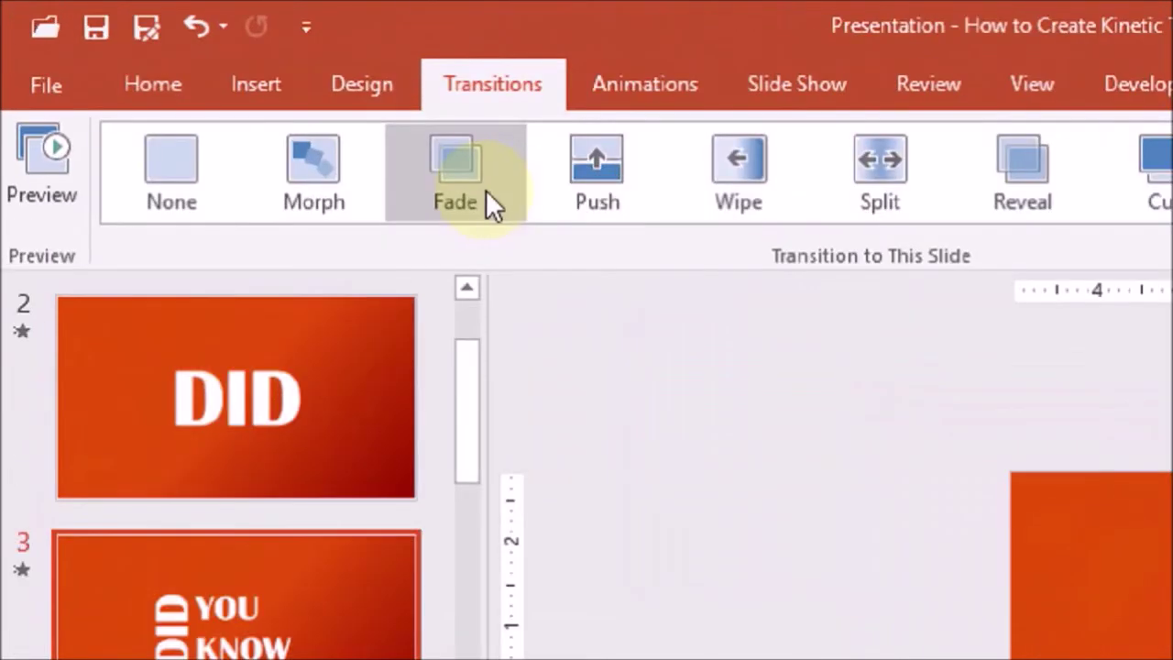
{"action": "left_click", "coordinate": [153, 95]}
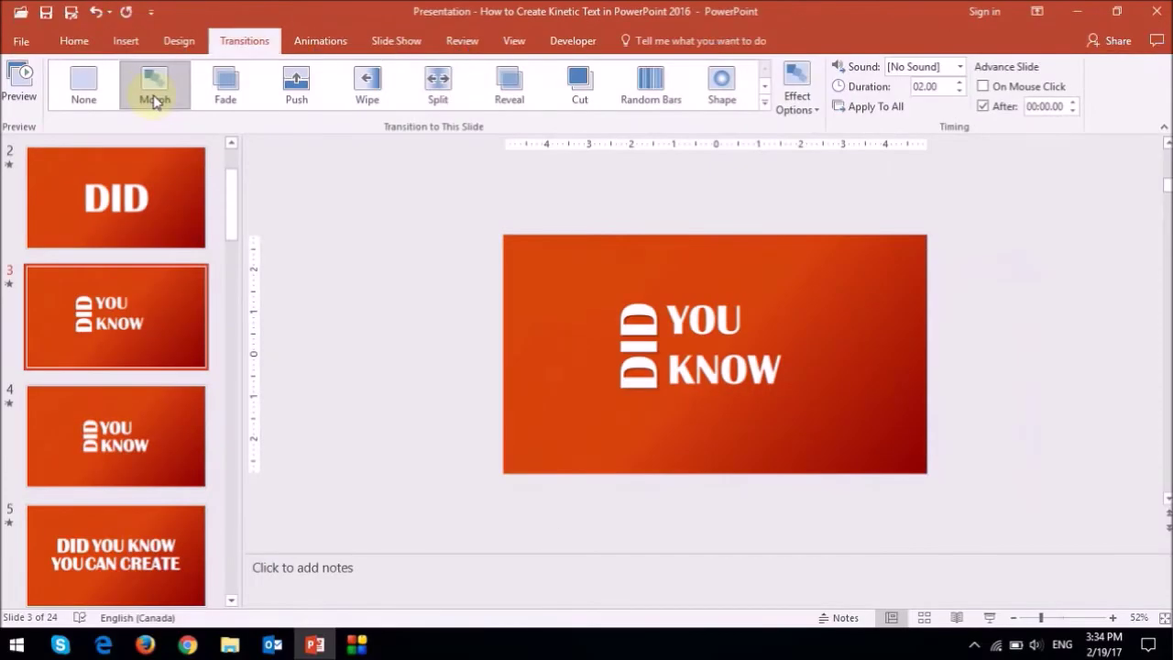
{"action": "left_click", "coordinate": [132, 203]}
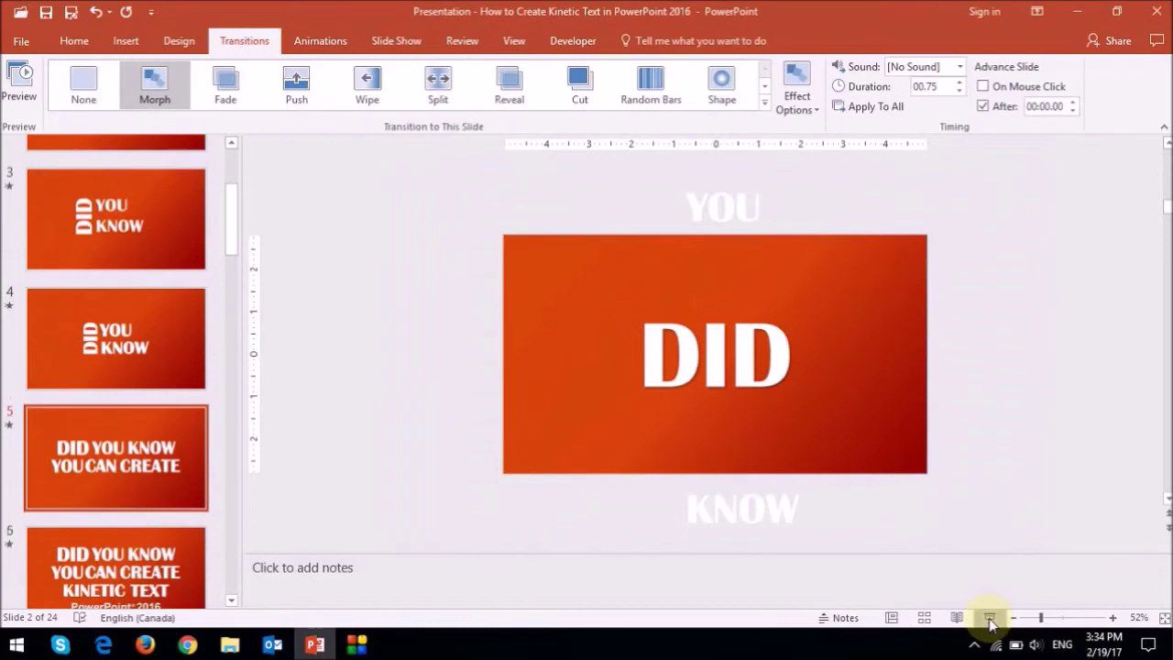
- Set slide 3's Morph transition duration to 01.25 and preview the transition
{"action": "left_click", "coordinate": [128, 220]}
{"action": "scroll", "coordinate": [168, 323], "scroll_direction": "up", "scroll_amount": 1}
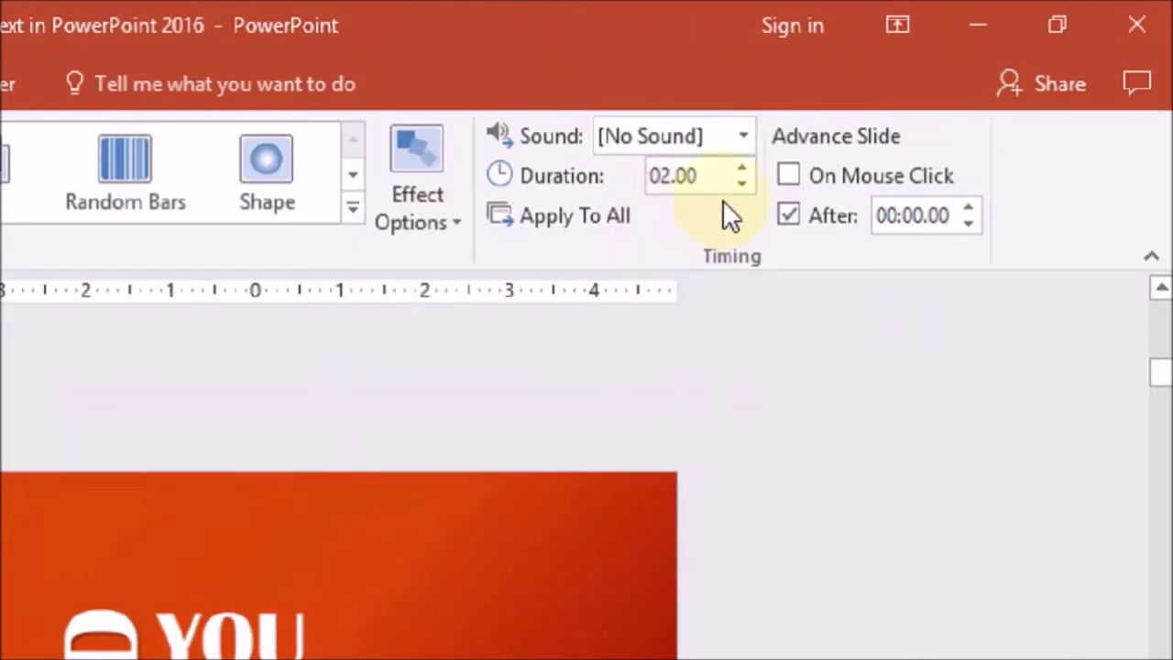
{"action": "left_click", "coordinate": [742, 184]}
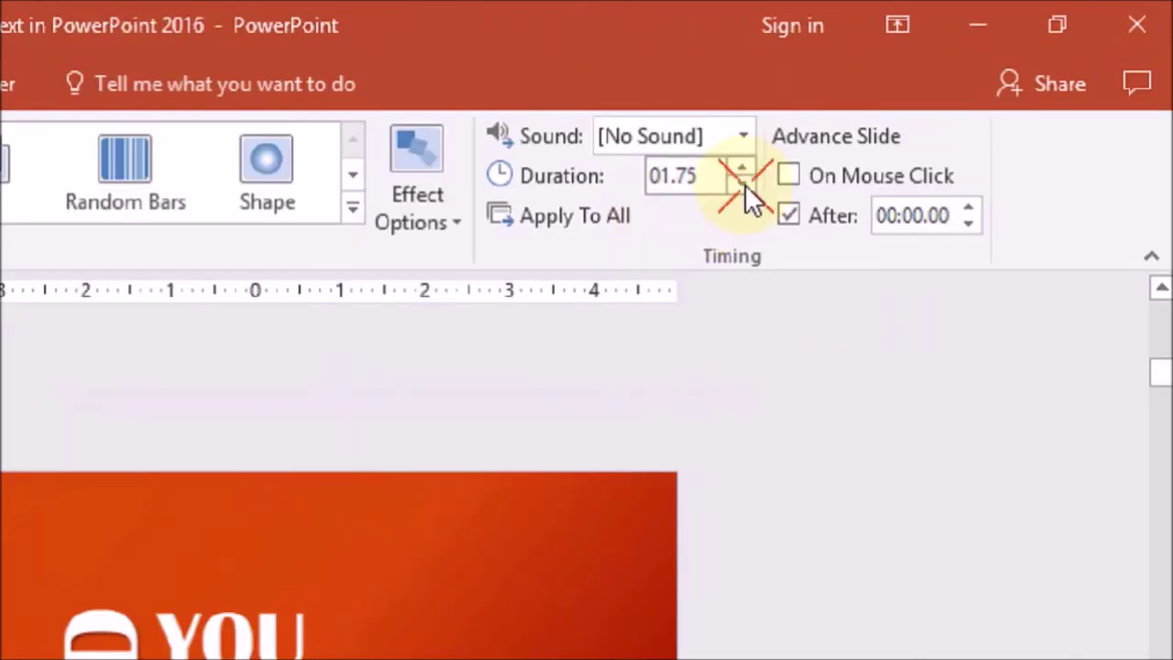
{"action": "left_click", "coordinate": [743, 184]}
{"action": "left_click", "coordinate": [743, 184]}
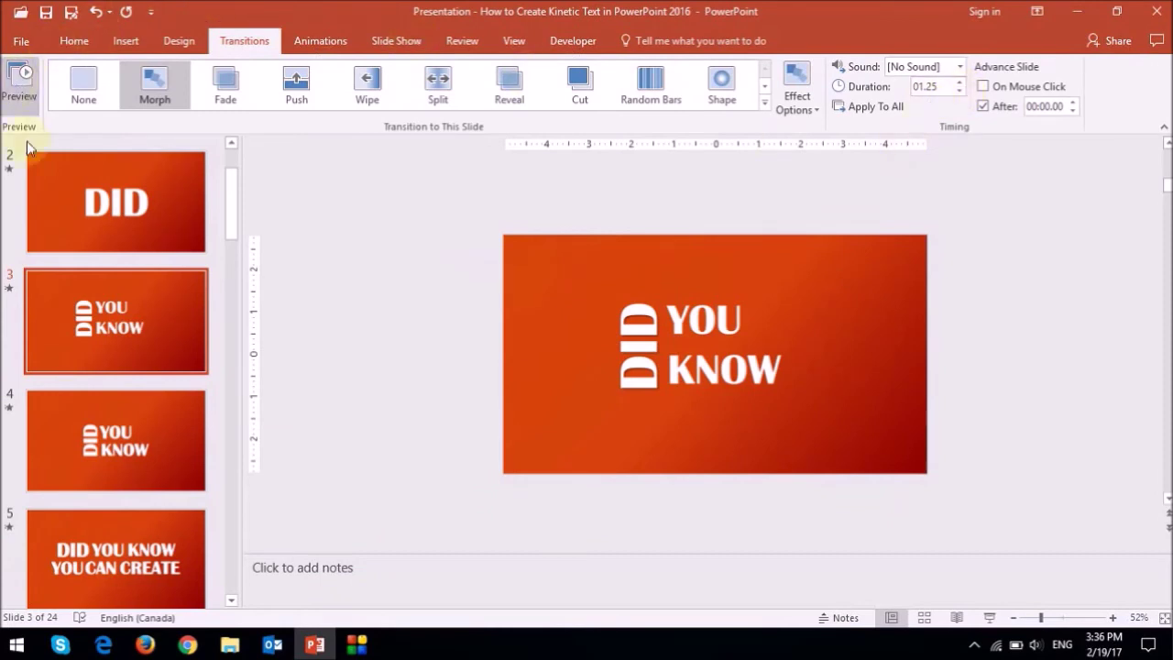
{"action": "left_click", "coordinate": [20, 77]}
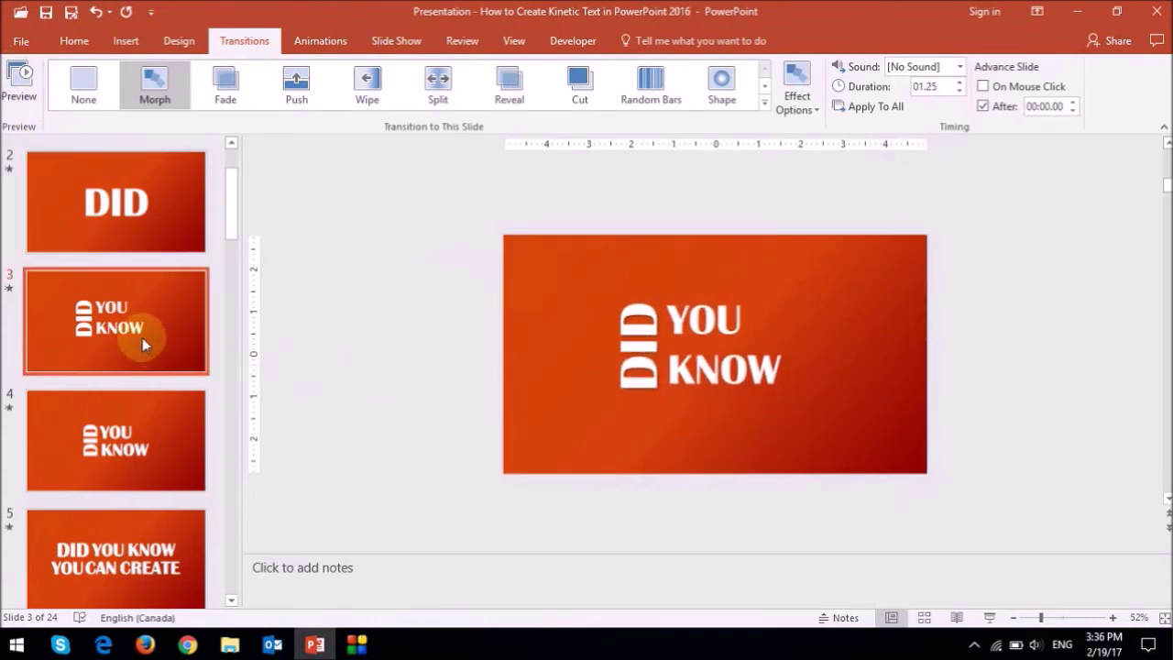
- Delete the practice slide 3 and view the slide reading DID YOU KNOW YOU CAN CREATE
{"action": "key", "text": "Delete"}
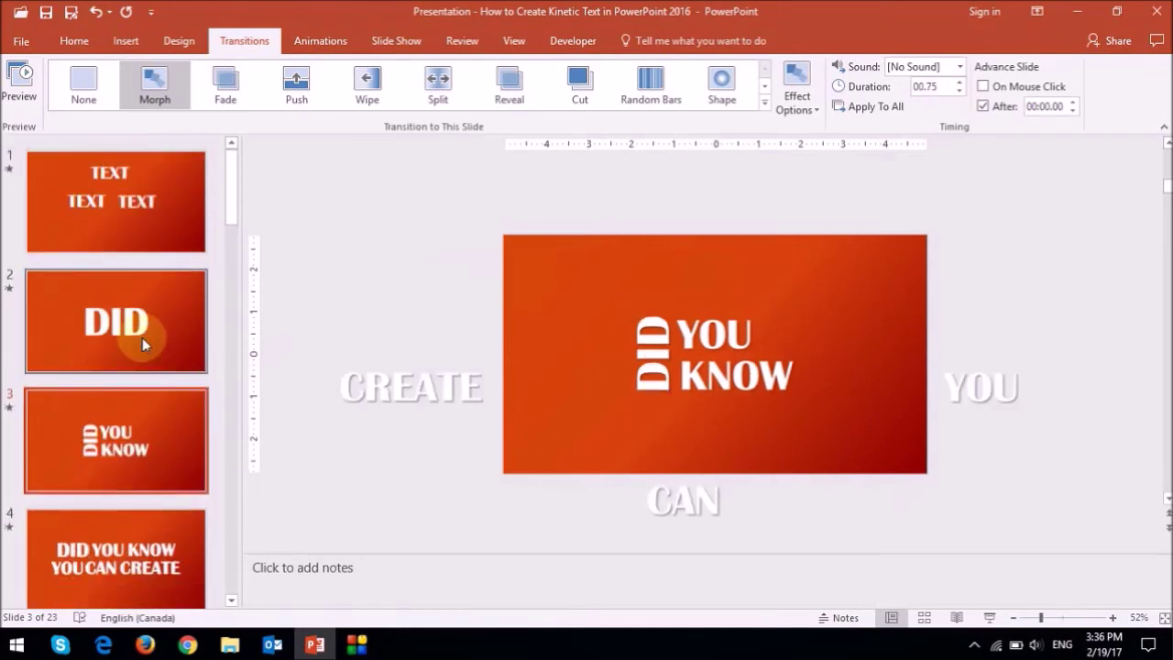
{"action": "scroll", "coordinate": [142, 337], "scroll_direction": "down", "scroll_amount": 1}
{"action": "scroll", "coordinate": [142, 337], "scroll_direction": "down", "scroll_amount": 1}
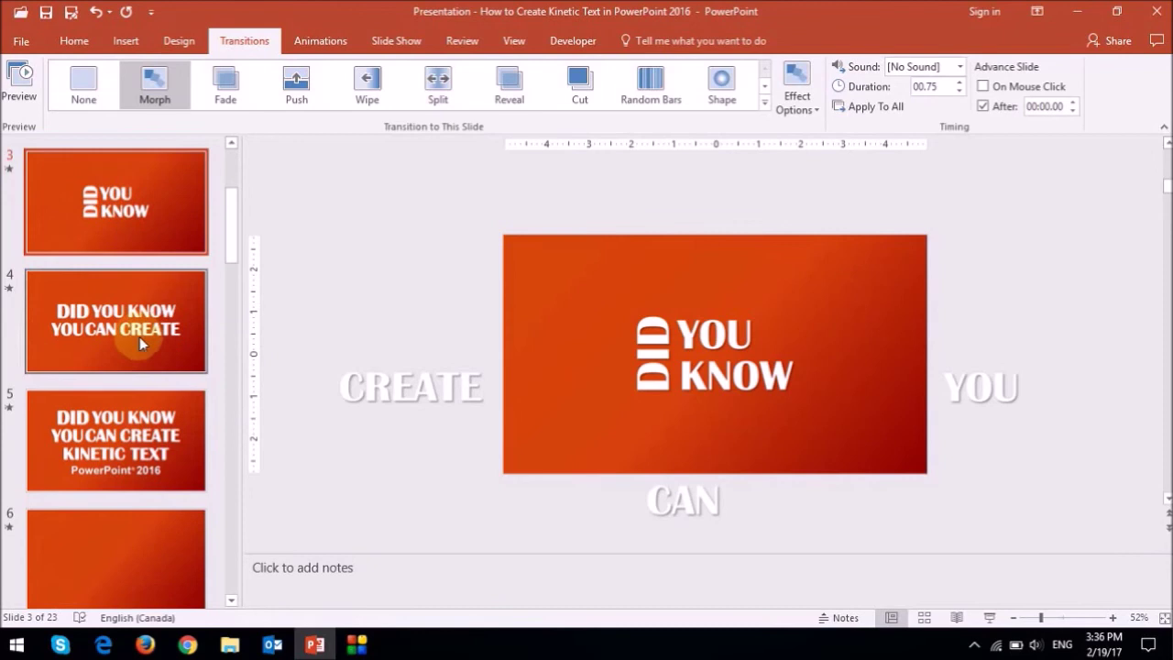
{"action": "left_click", "coordinate": [139, 332]}
{"action": "scroll", "coordinate": [128, 266], "scroll_direction": "up", "scroll_amount": 1}
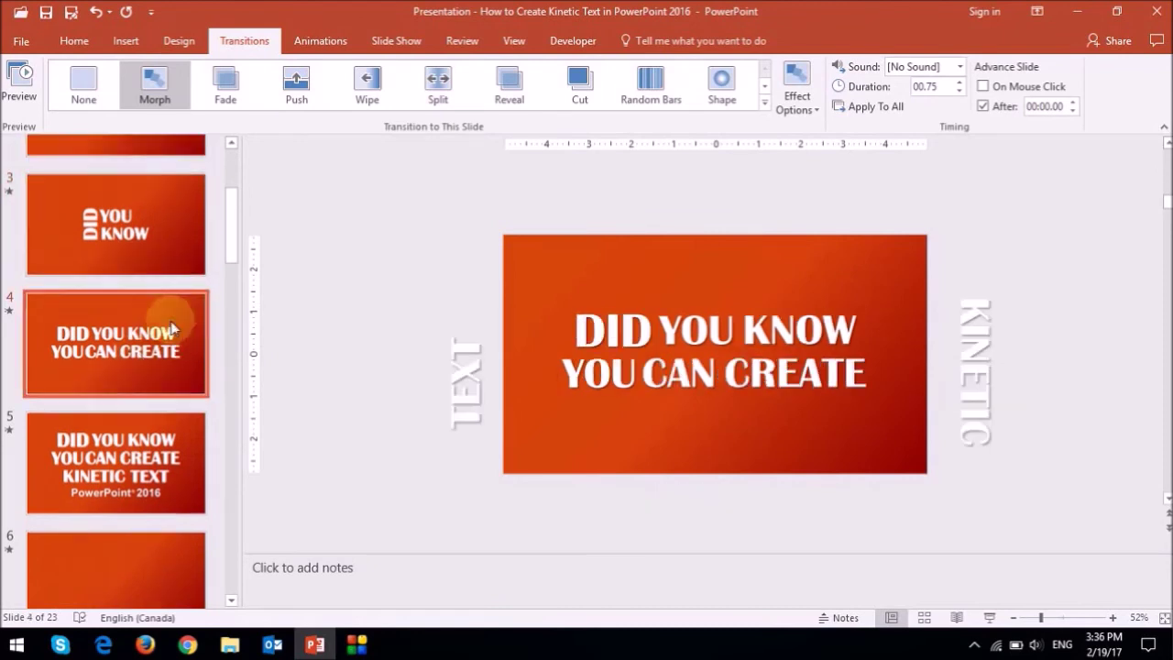
- Duplicate slide 3, which holds DID YOU KNOW with CREATE, CAN and YOU outside the slide area
{"action": "left_click", "coordinate": [150, 314]}
{"action": "scroll", "coordinate": [149, 311], "scroll_direction": "down", "scroll_amount": 1}
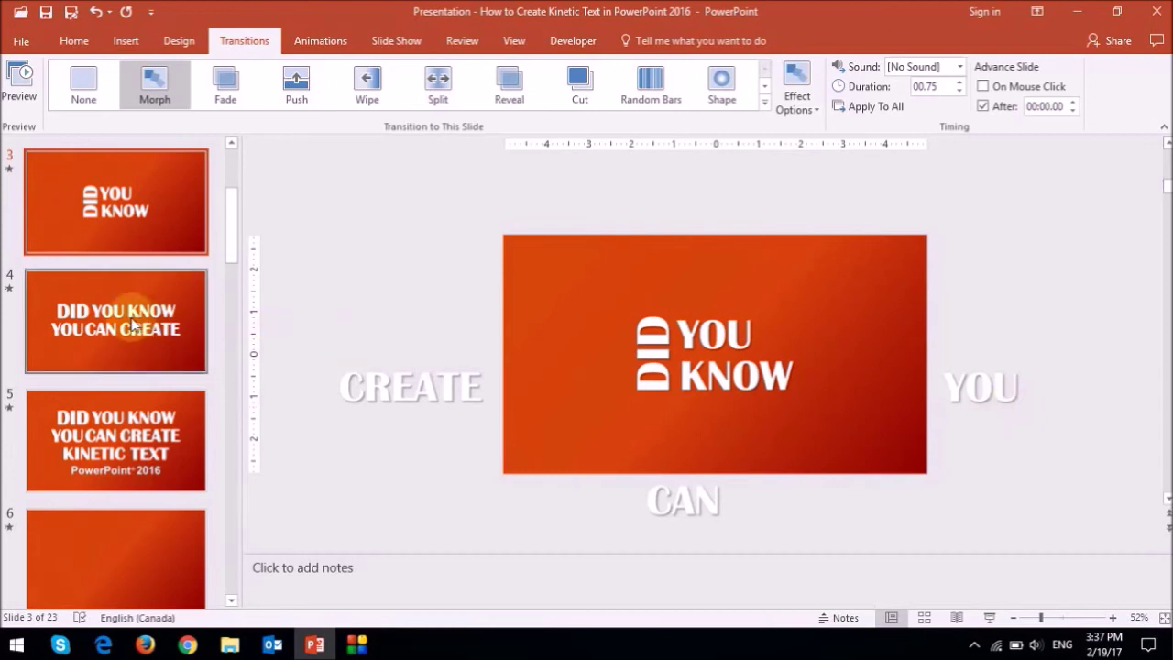
{"action": "right_click", "coordinate": [138, 236]}
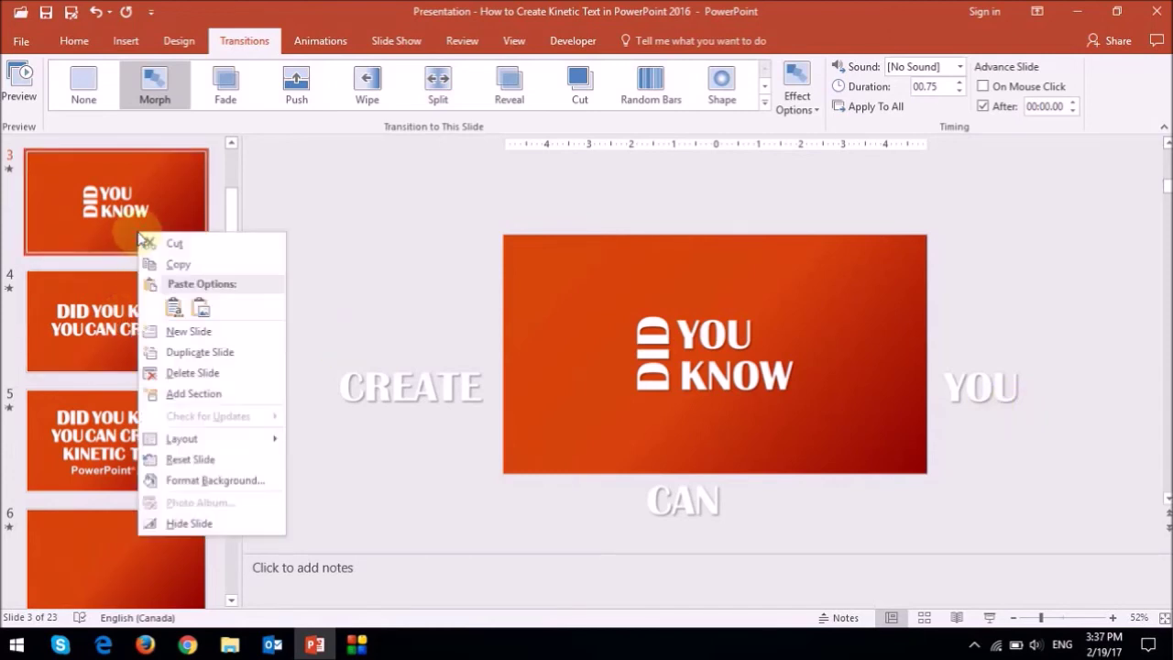
{"action": "left_click", "coordinate": [210, 352]}
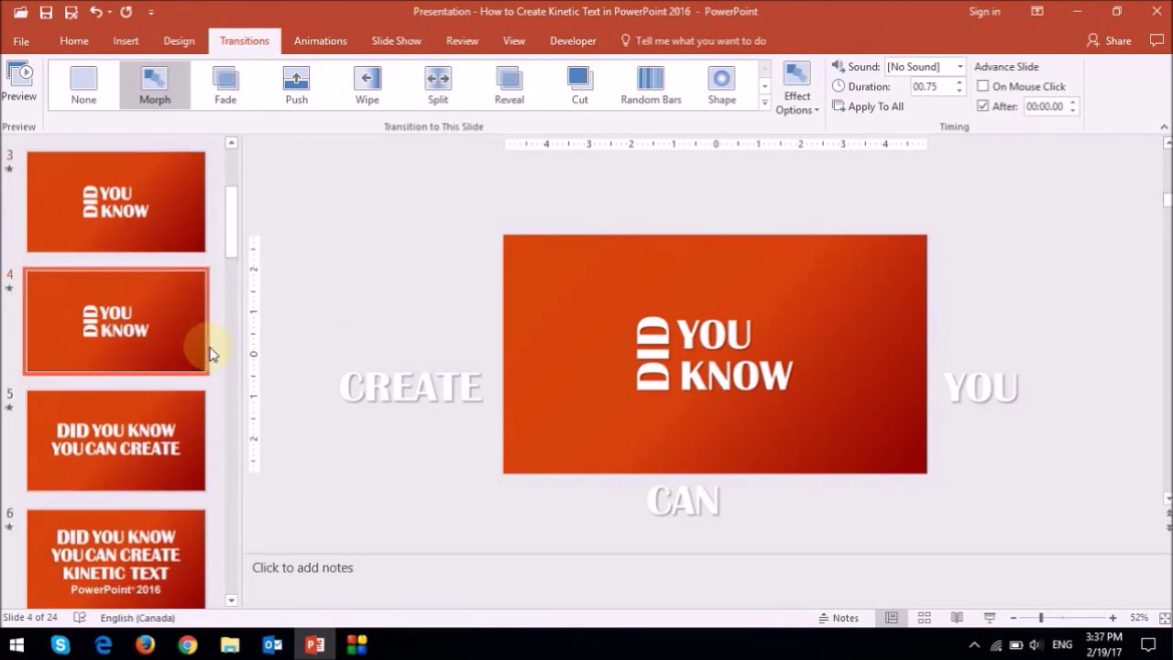
- On the duplicate slide 4, rotate DID to horizontal and arrange DID, YOU and KNOW in one line
{"action": "left_click", "coordinate": [621, 376]}
{"action": "left_click_drag", "start_coordinate": [615, 353], "coordinate": [649, 309]}
{"action": "left_click_drag", "start_coordinate": [706, 375], "coordinate": [798, 335]}
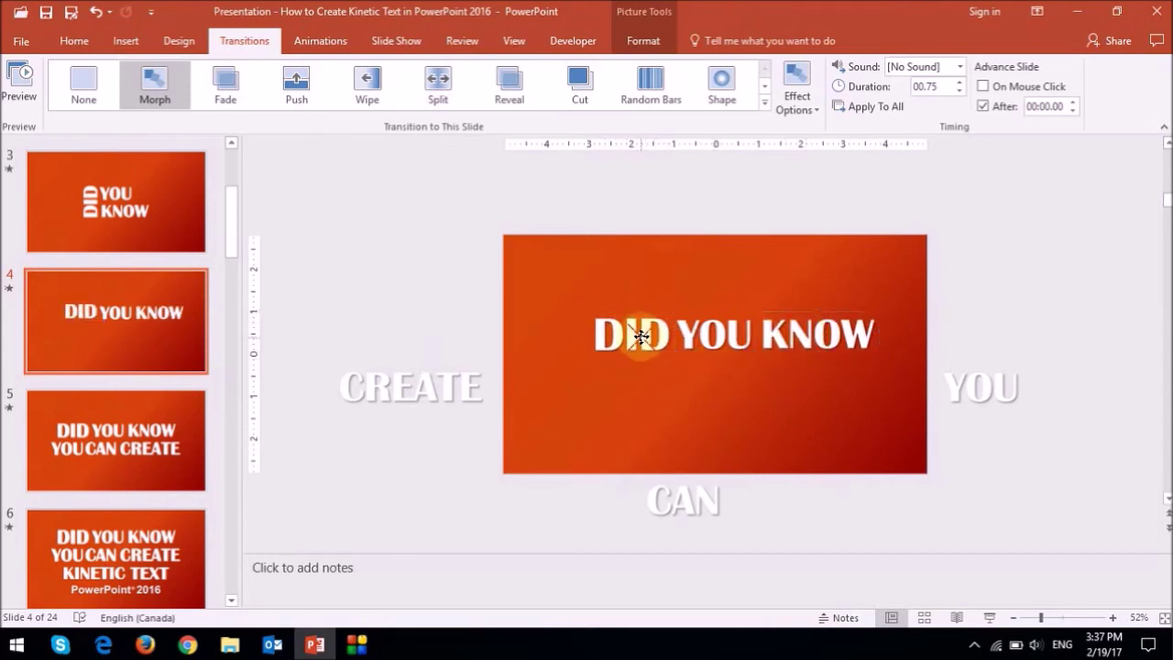
- Bring the off-slide YOU, CAN and CREATE pictures onto slide 4 as an evenly spaced second line below DID YOU KNOW
{"action": "left_click", "coordinate": [398, 384]}
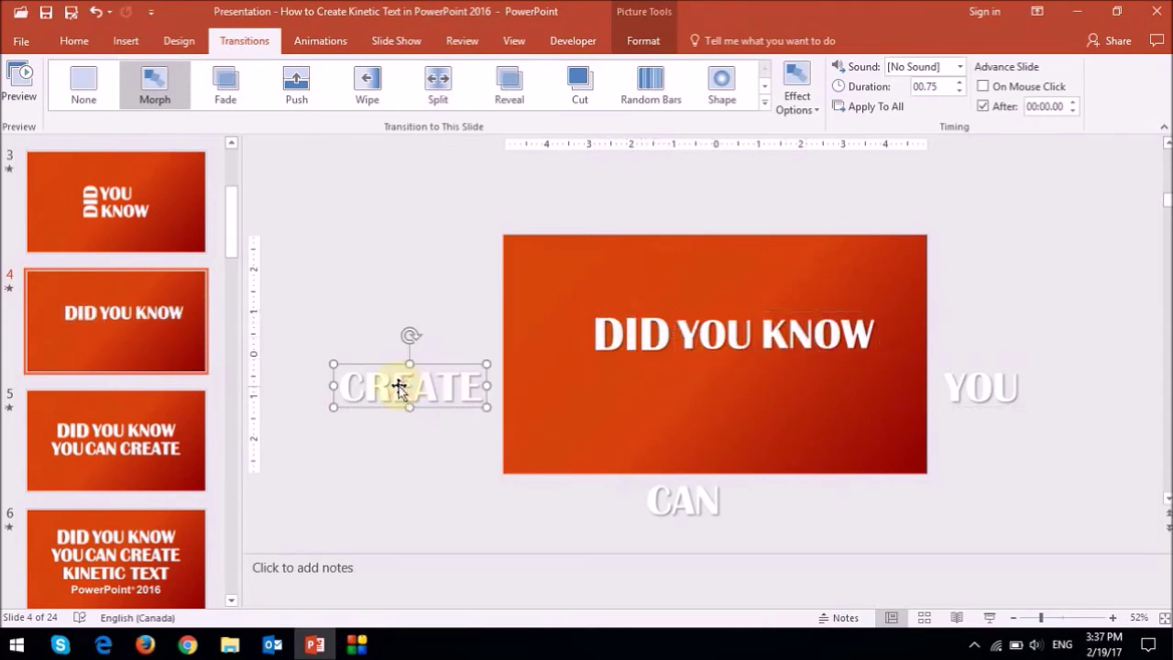
{"action": "left_click_drag", "start_coordinate": [957, 380], "coordinate": [612, 375]}
{"action": "left_click_drag", "start_coordinate": [408, 384], "coordinate": [775, 376]}
{"action": "left_click_drag", "start_coordinate": [683, 499], "coordinate": [712, 376]}
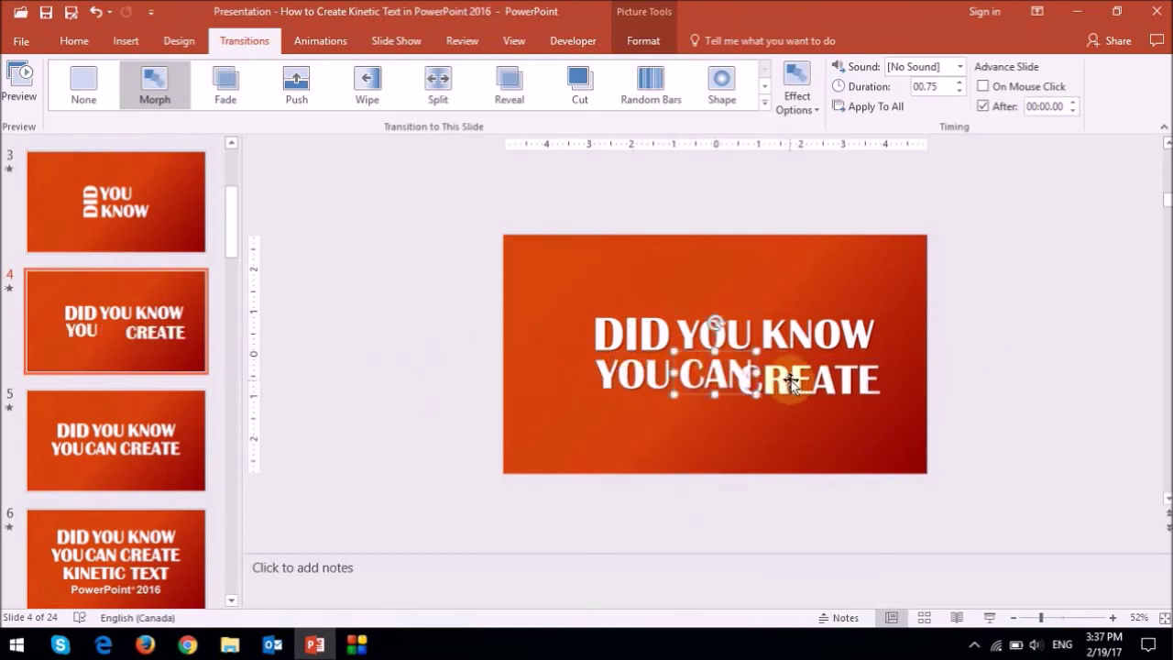
{"action": "left_click_drag", "start_coordinate": [803, 377], "coordinate": [826, 376]}
{"action": "left_click", "coordinate": [702, 374], "text": "shift"}
{"action": "left_click_drag", "start_coordinate": [701, 374], "coordinate": [687, 370]}
- Select all the word pictures on slide 4 and shift them together slightly up and left toward the slide's centre
{"action": "left_click_drag", "start_coordinate": [550, 282], "coordinate": [903, 403]}
{"action": "left_click_drag", "start_coordinate": [721, 346], "coordinate": [714, 341]}
{"action": "left_click", "coordinate": [746, 464]}
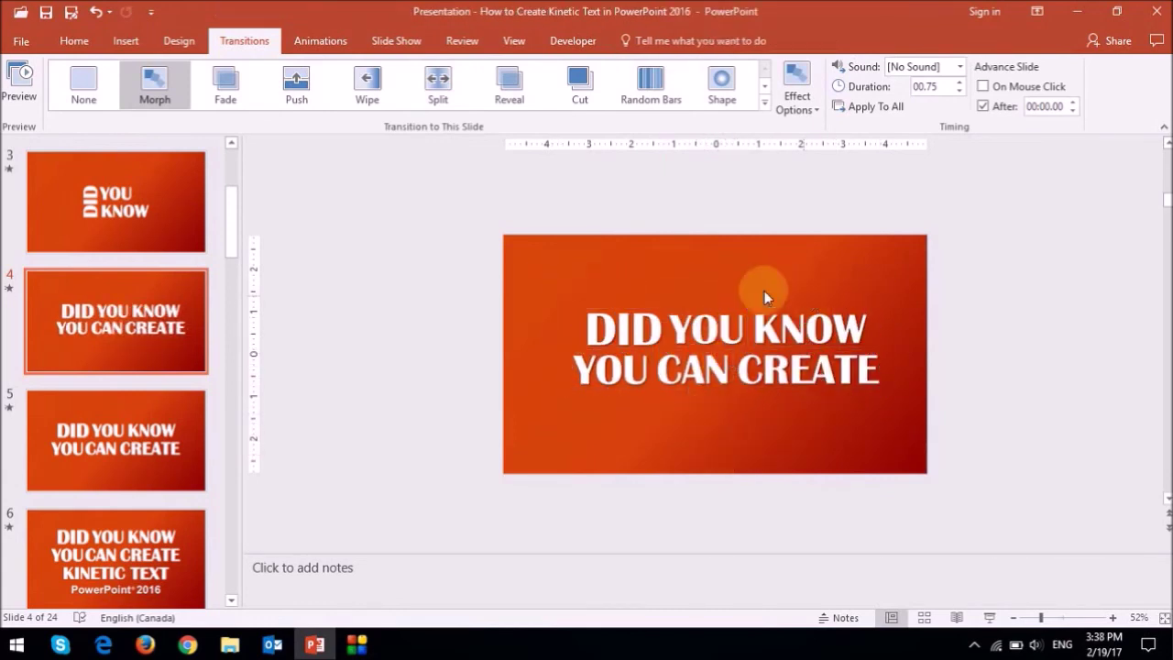